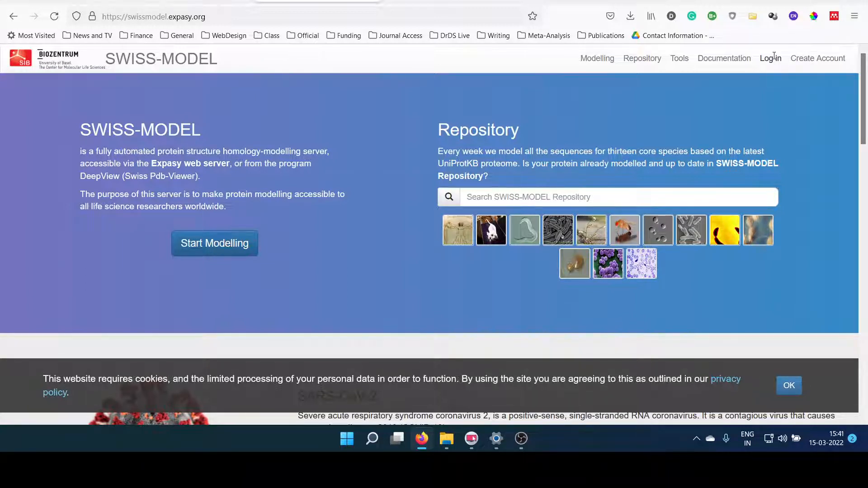
Log in to SWISS-MODEL with the first saved login, filling in the account e-mail and password.
click(771, 58)
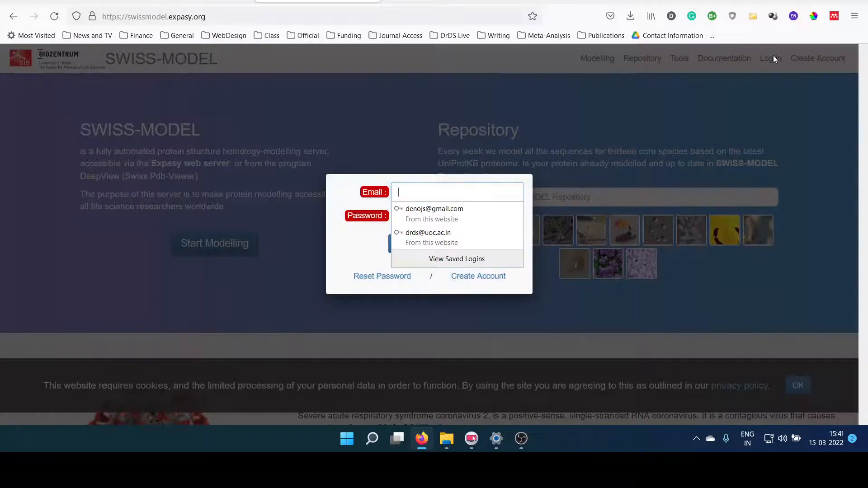
click(452, 211)
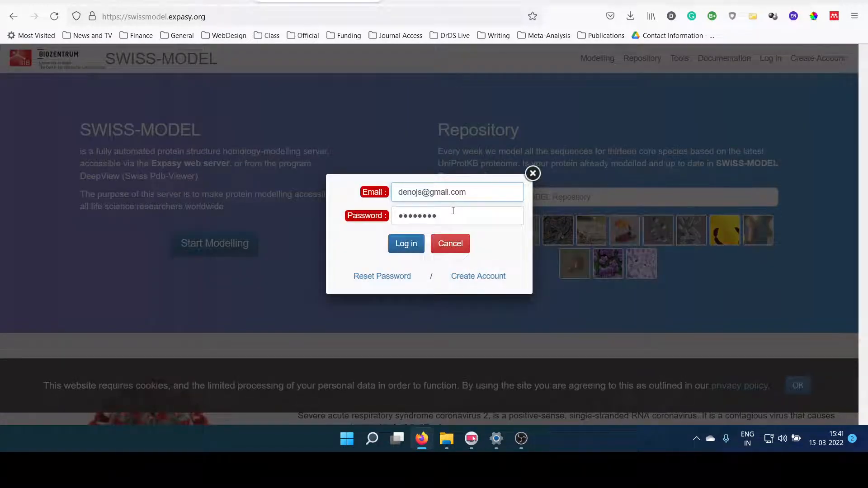
click(404, 246)
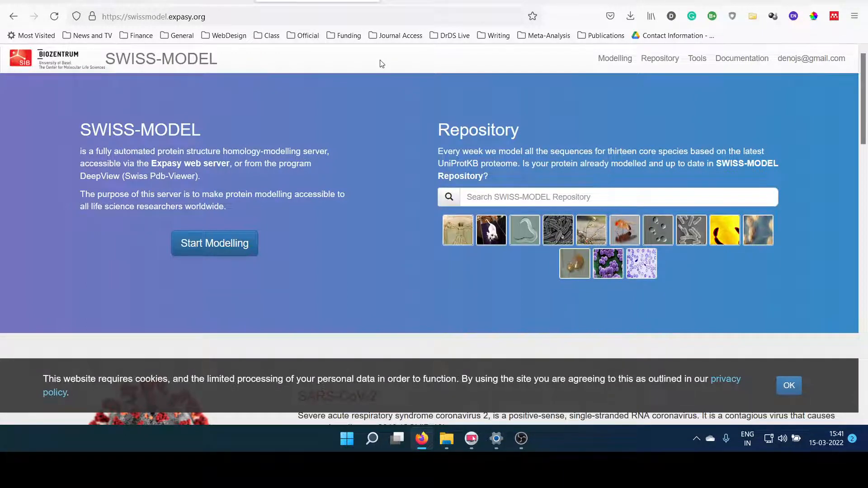
Accept the cookie notice and start a new modelling project, ready for entering the target sequence.
click(789, 385)
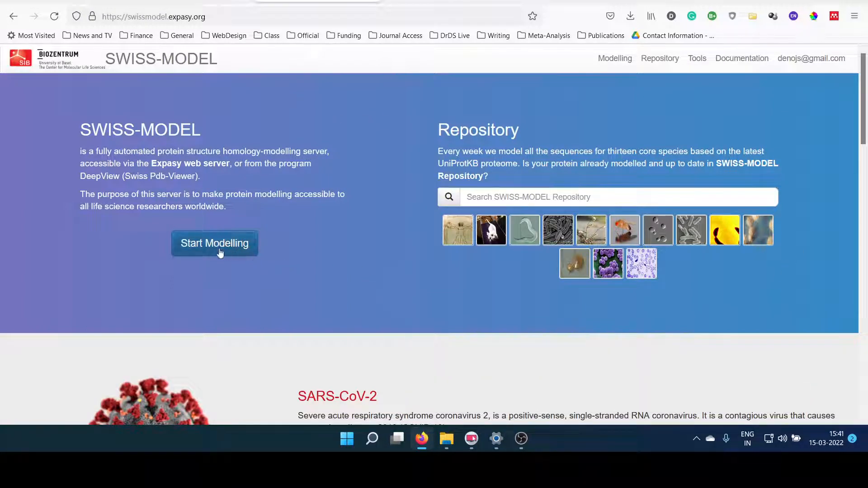
click(203, 244)
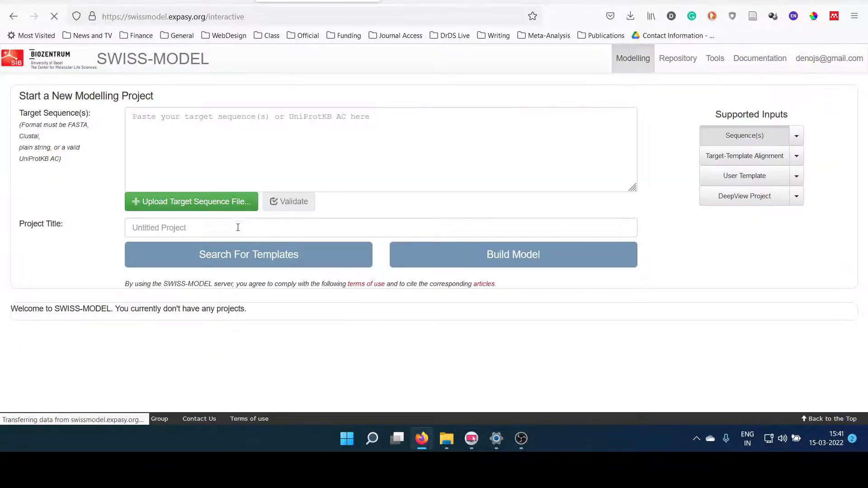
click(194, 139)
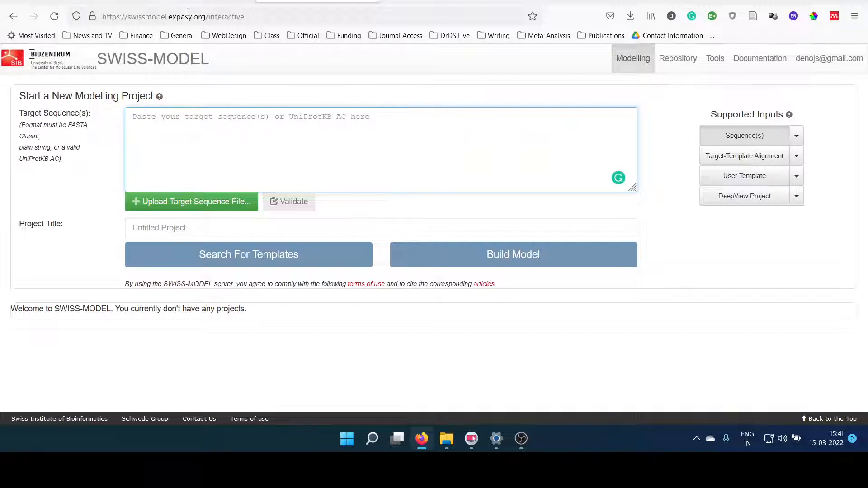
Search the web for uniprot in a new browser tab and open the UniProtKB result.
mouse_move(449, 447)
key(ctrl+t)
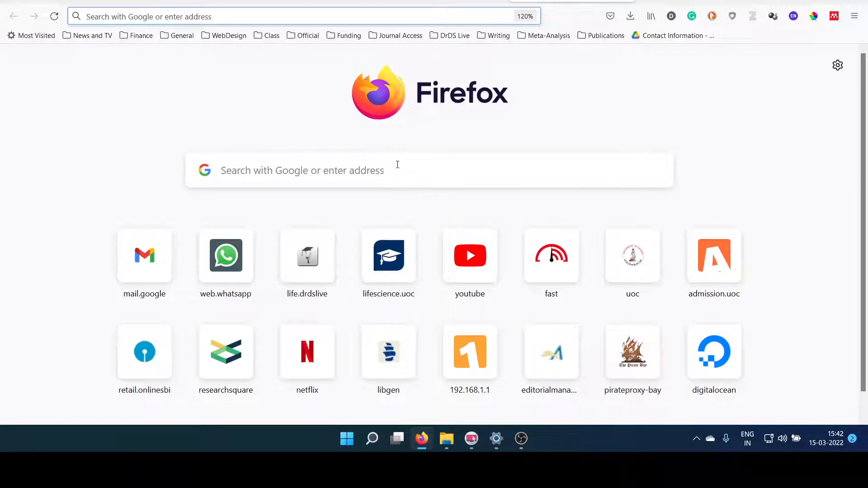
click(326, 166)
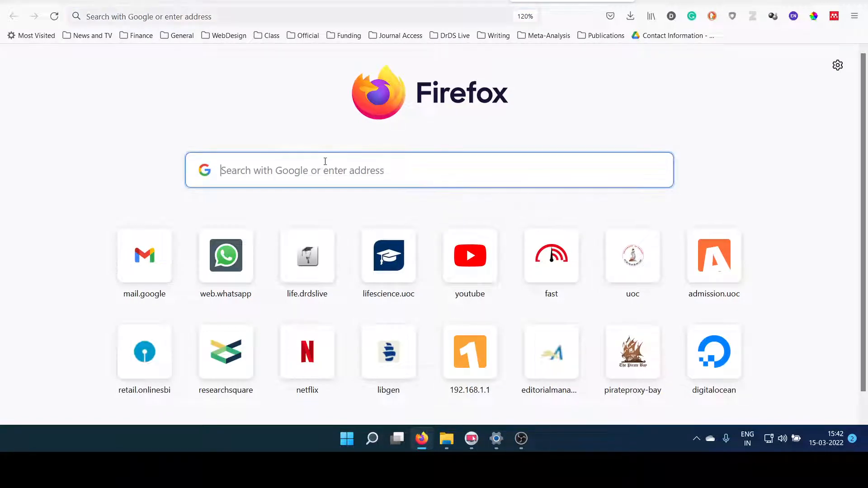
click(211, 17)
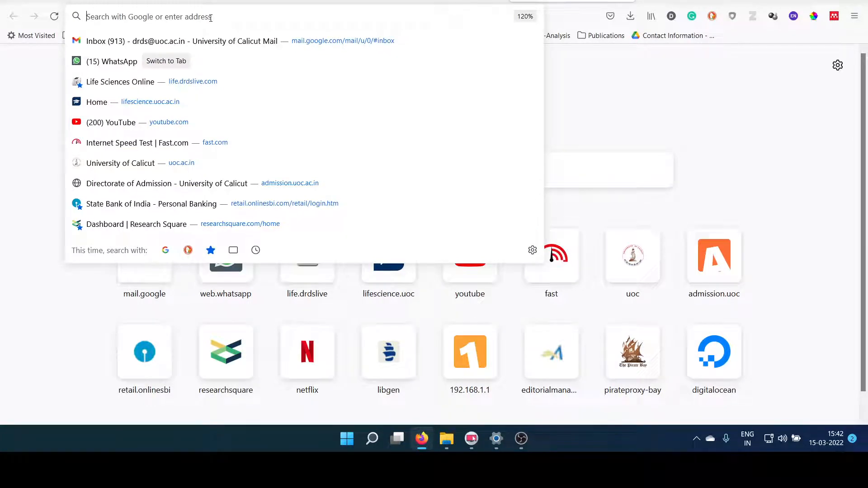
text(p)
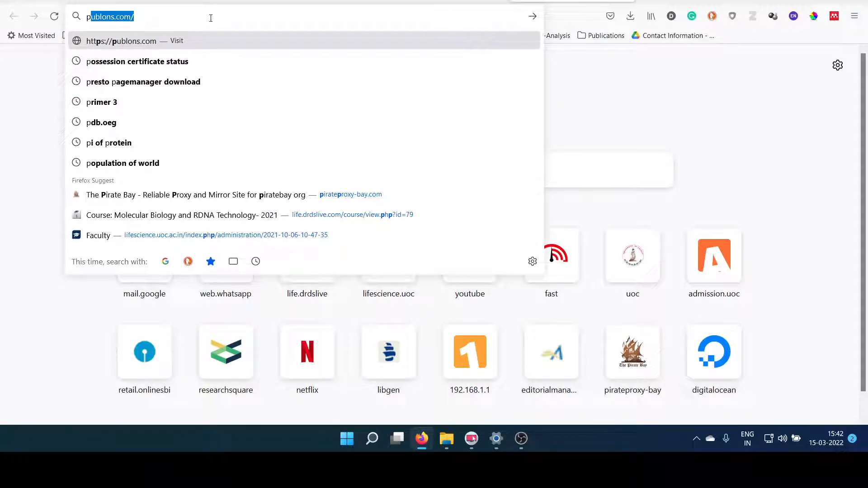
key(BackSpace)
key(BackSpace)
text(uniprot)
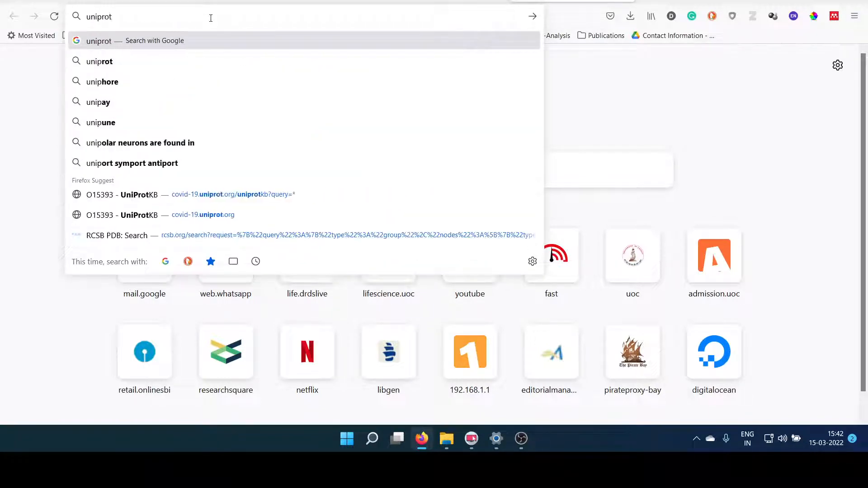
key(Return)
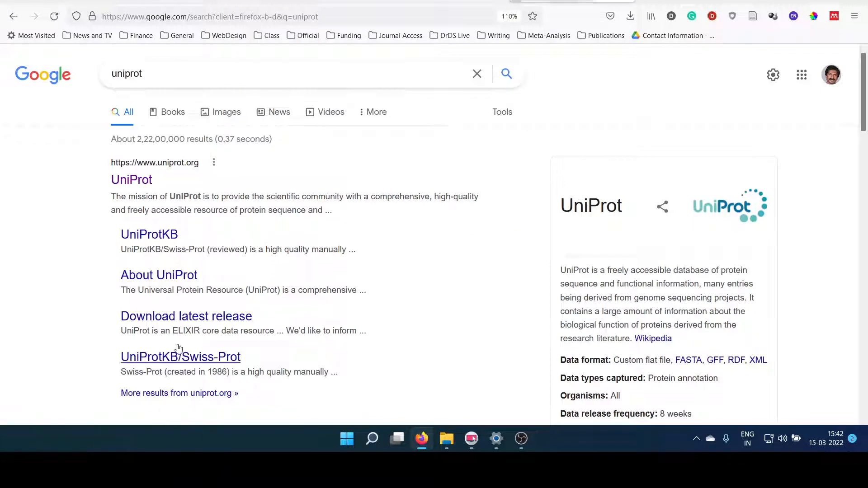
click(146, 234)
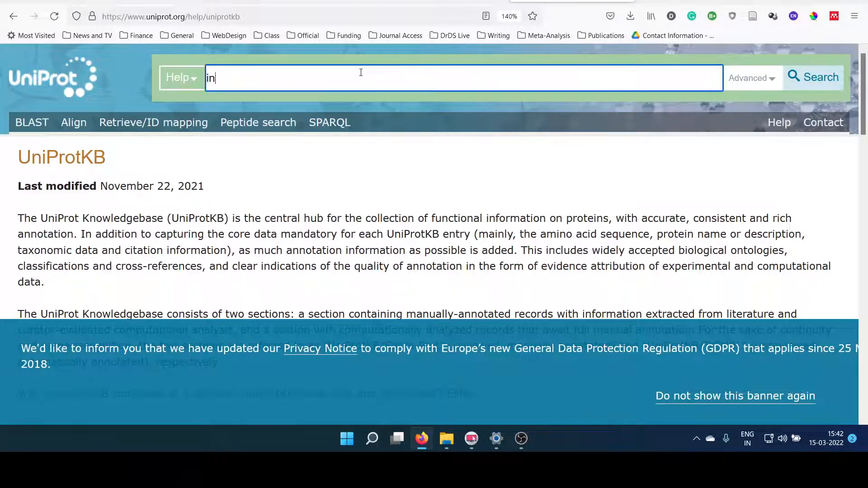
Search for insulin in the UniProtKB protein knowledgebase instead of Help, and dismiss the privacy banner for good.
key(Return)
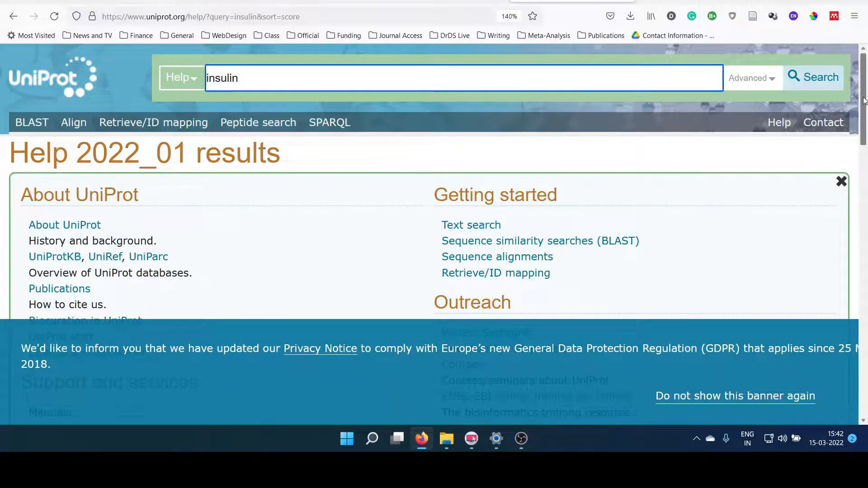
mouse_move(864, 100)
mouse_down()
mouse_move(865, 311)
mouse_move(864, 98)
mouse_up()
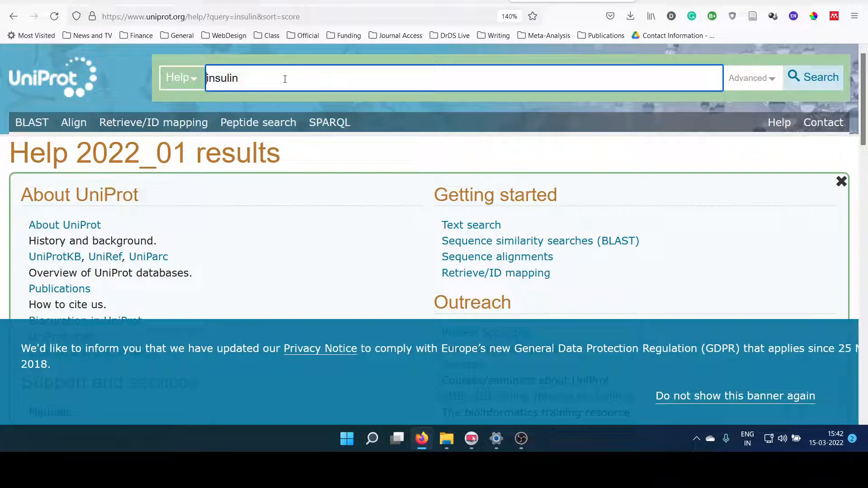
drag(283, 79, 194, 83)
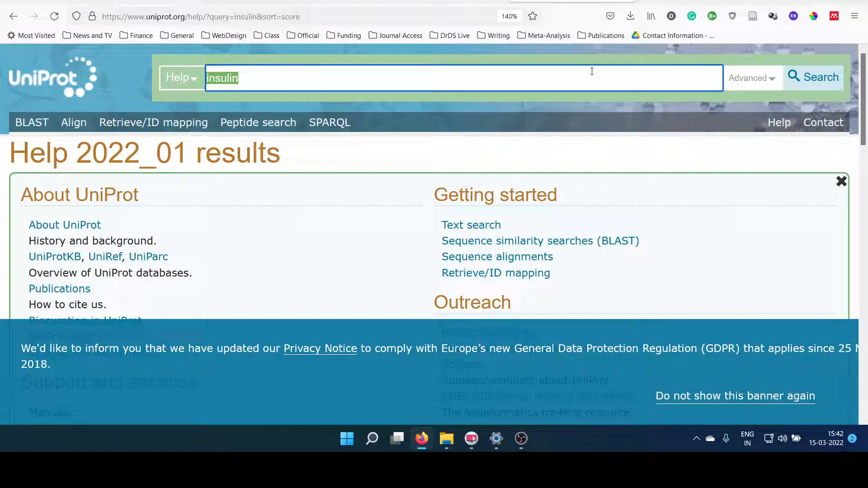
click(194, 78)
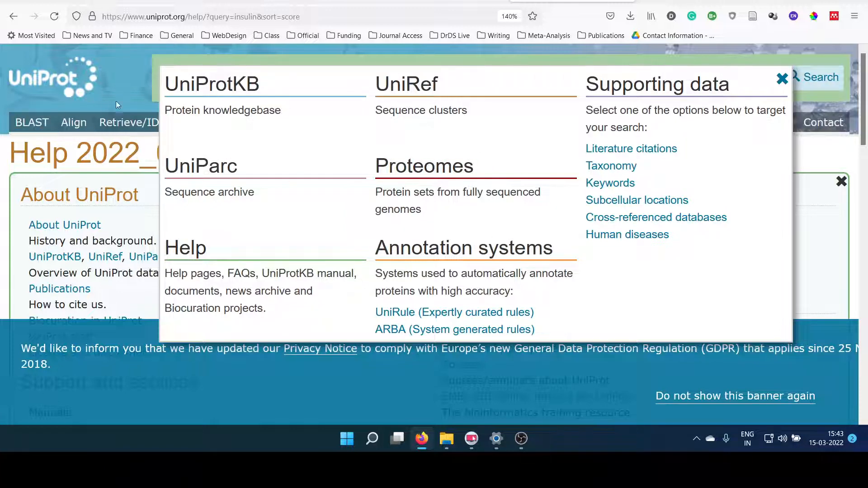
click(272, 80)
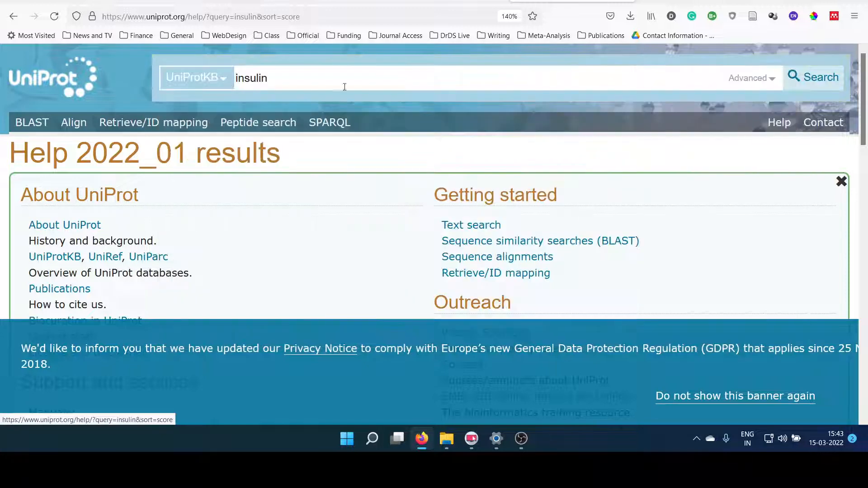
click(821, 80)
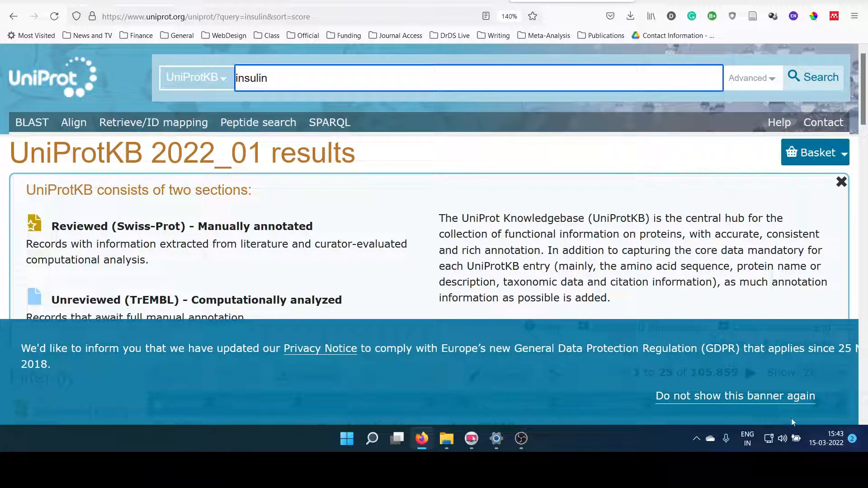
click(775, 395)
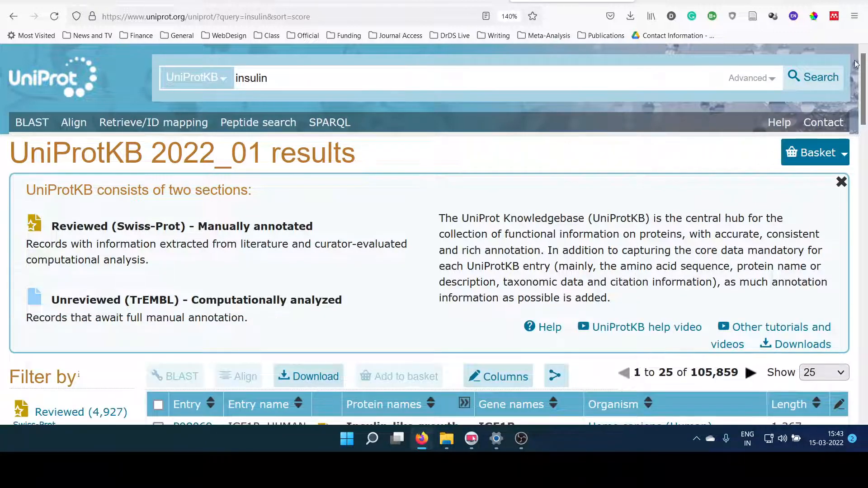
Find the human insulin entry P01308 (INS_HUMAN) in the results table and open it.
drag(864, 76, 865, 143)
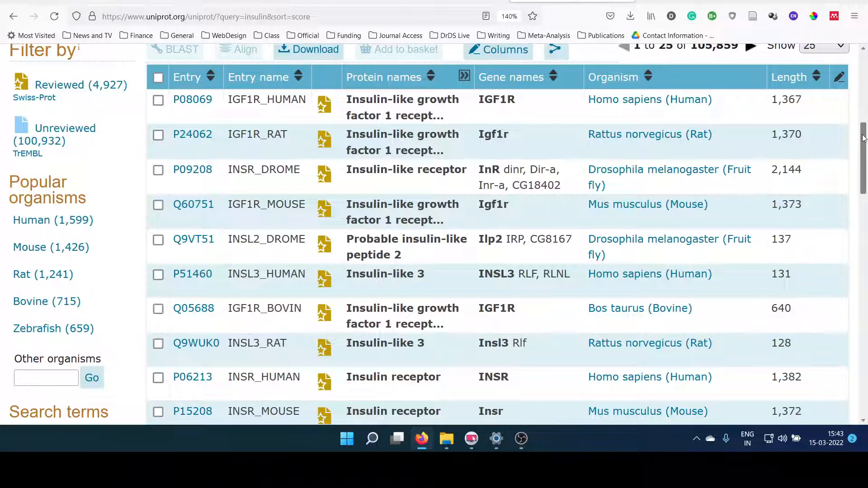
drag(864, 156, 864, 252)
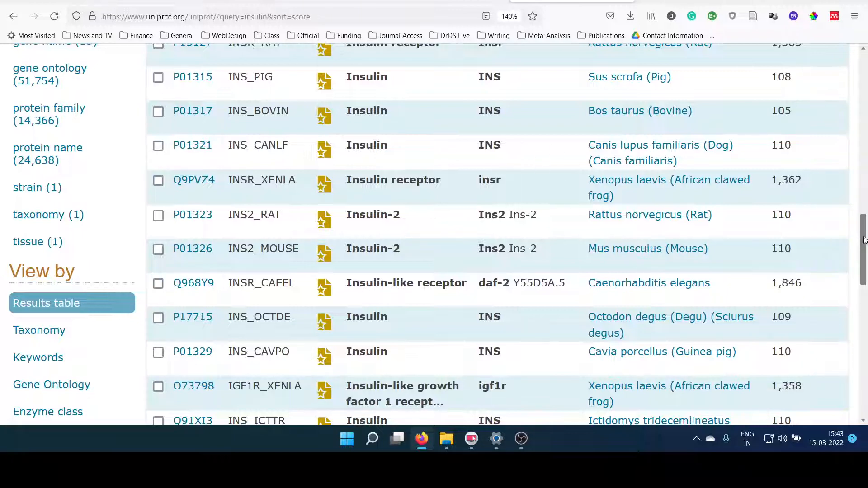
drag(864, 240, 863, 190)
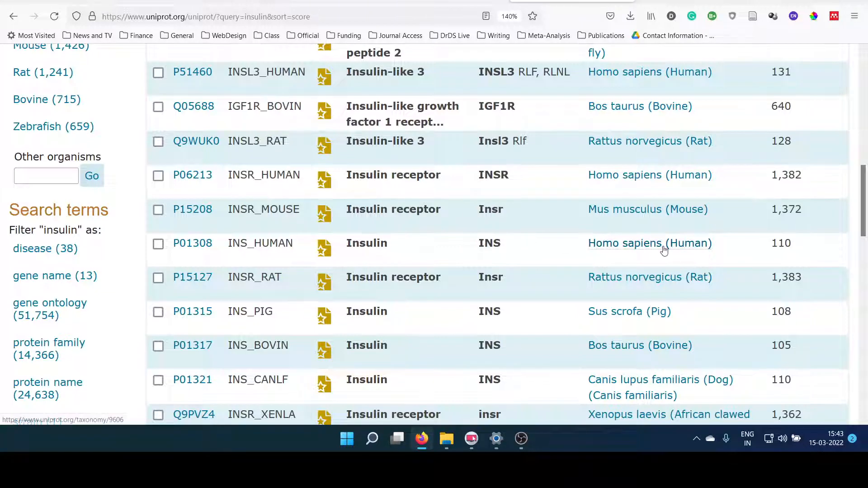
click(192, 250)
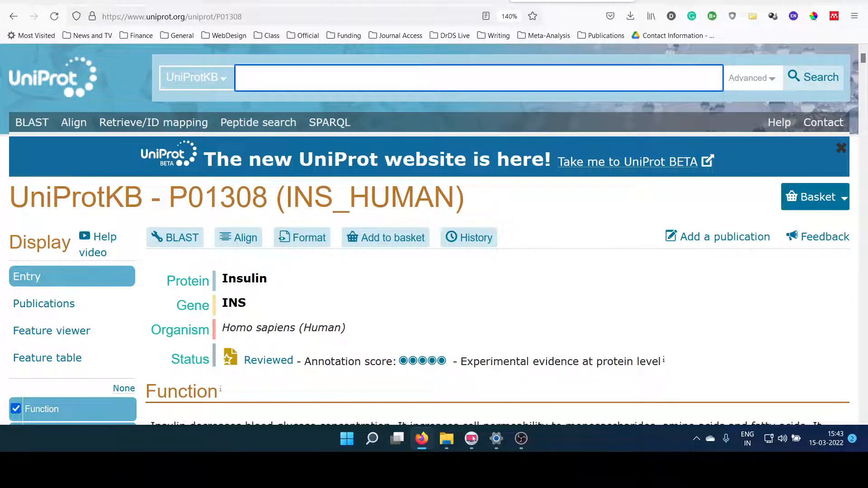
Open the FASTA of the canonical Isoform 1 sequence and copy the amino-acid sequence without its header line.
mouse_move(864, 59)
mouse_down()
mouse_move(864, 419)
mouse_move(864, 179)
mouse_up()
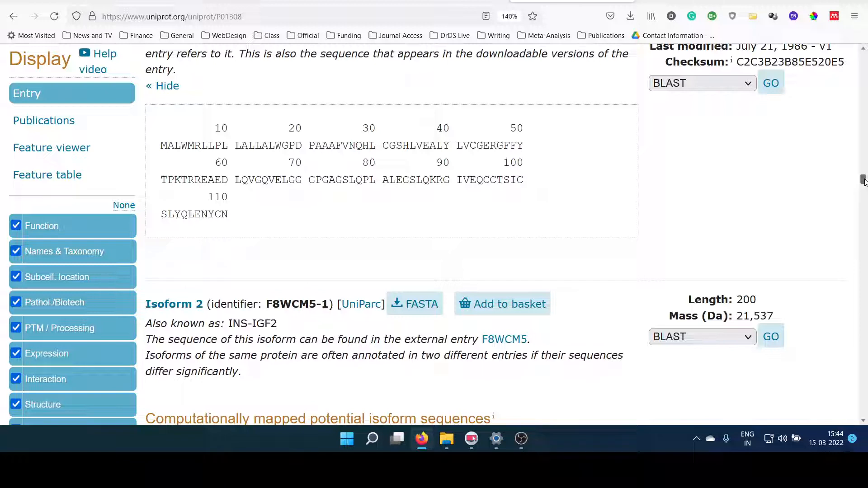
scroll(862, 51, up, 2)
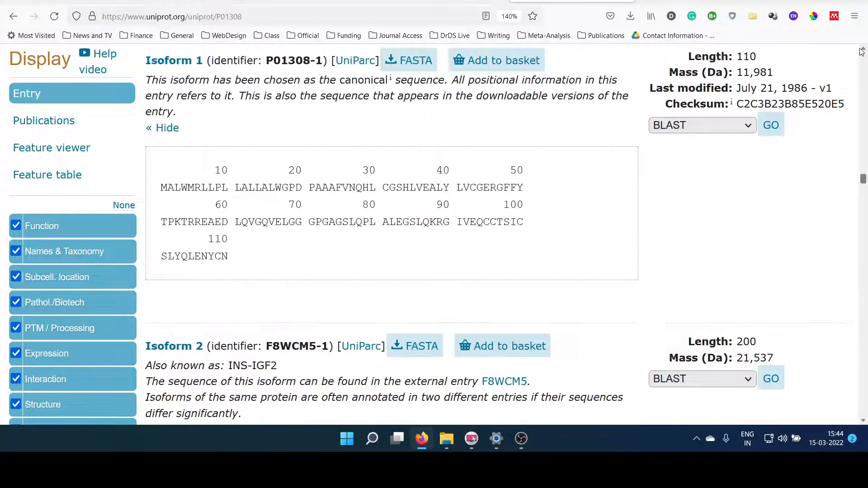
click(412, 105)
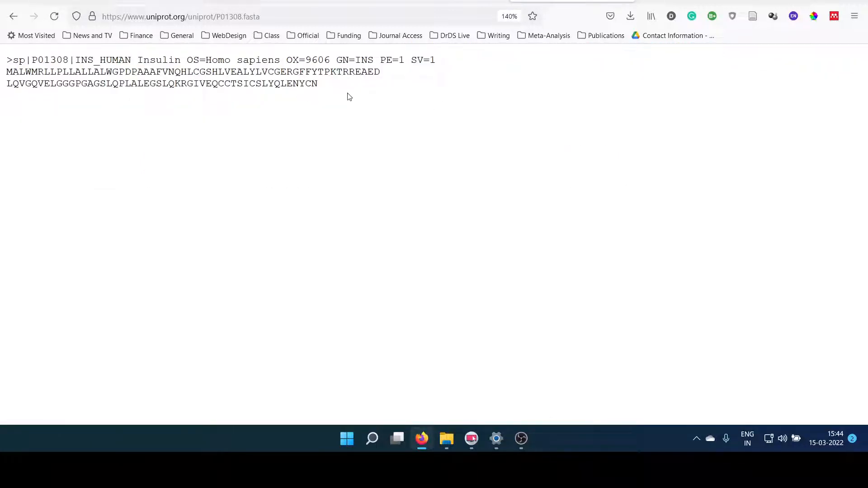
drag(333, 88, 2, 80)
key(ctrl+c)
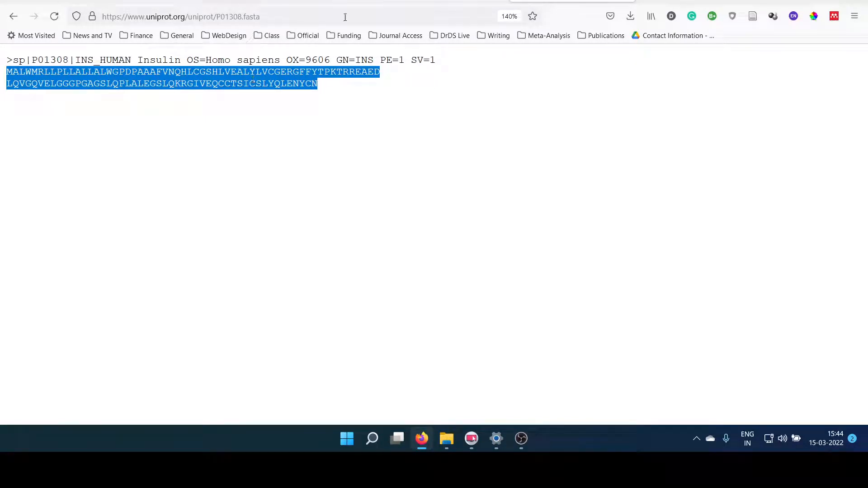
Paste the copied insulin sequence as the SWISS-MODEL target sequence and remove the line break within it.
click(317, 1)
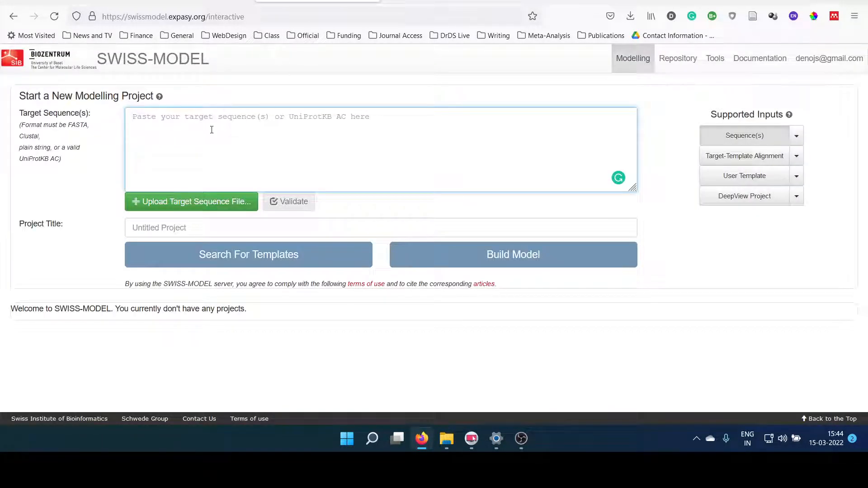
key(ctrl+v)
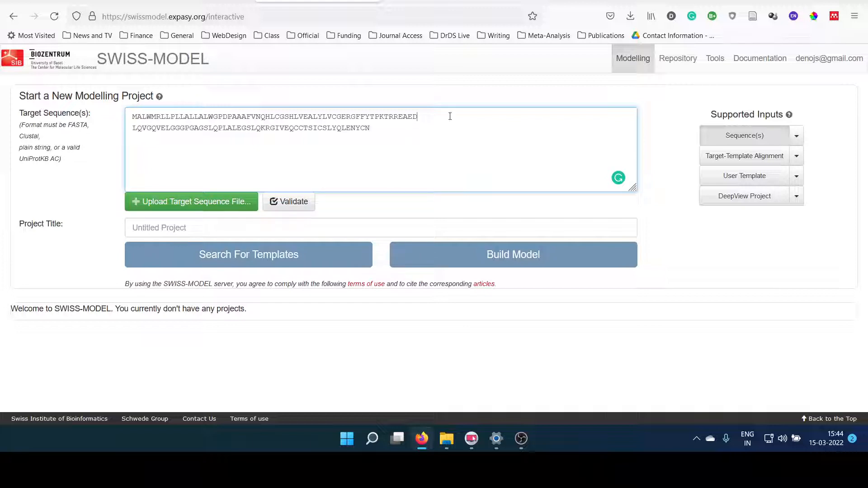
key(Delete)
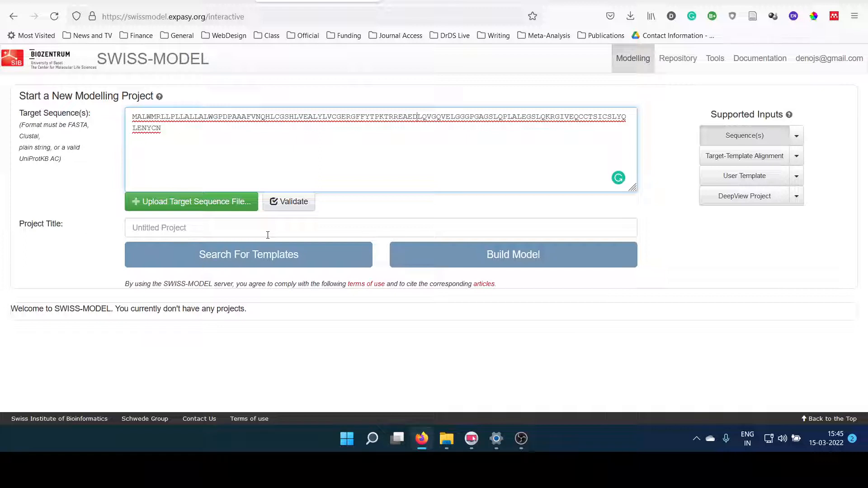
Set the title of the new modelling project to "test".
click(237, 256)
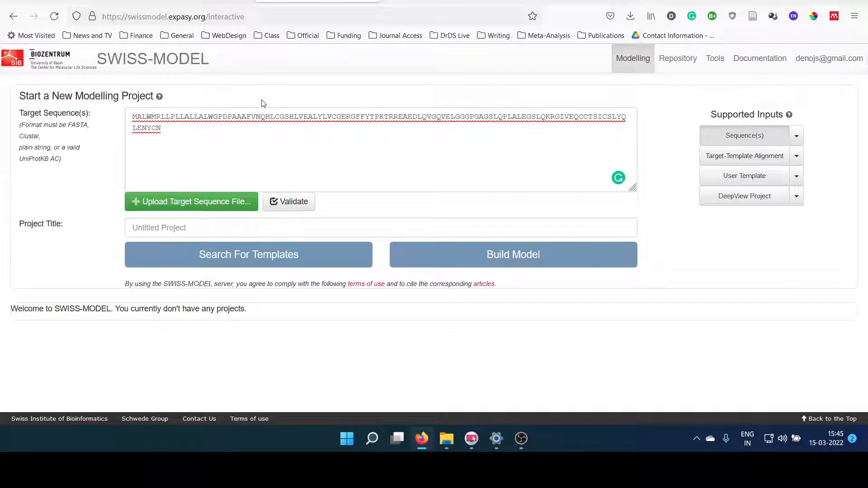
click(201, 139)
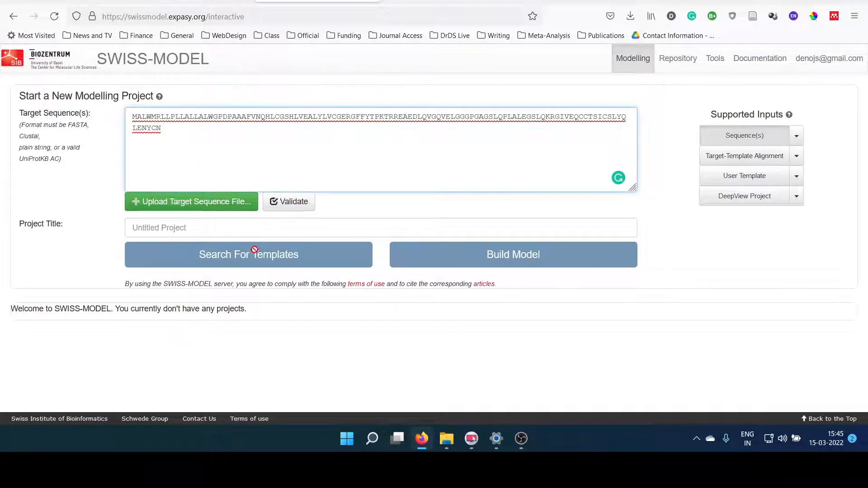
click(180, 223)
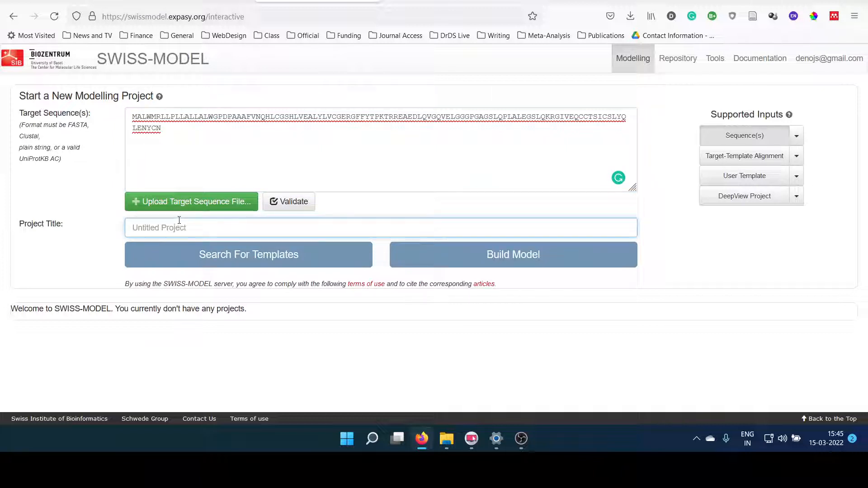
text(test)
click(60, 268)
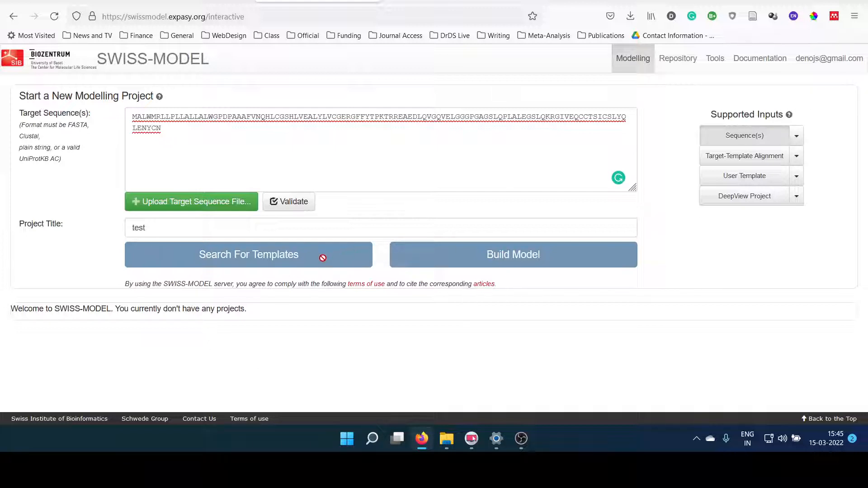
Validate the insulin target sequence, view the precalculated repository entry P01308, and dismiss the repository match notice.
click(184, 119)
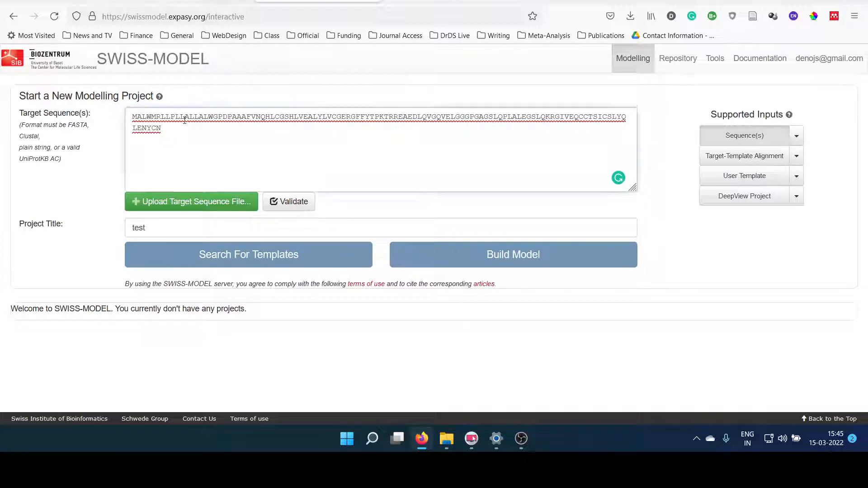
click(185, 120)
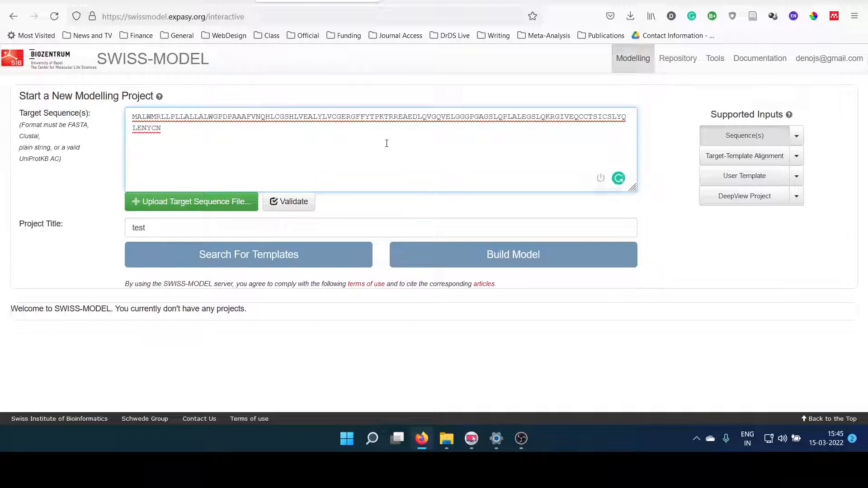
click(279, 205)
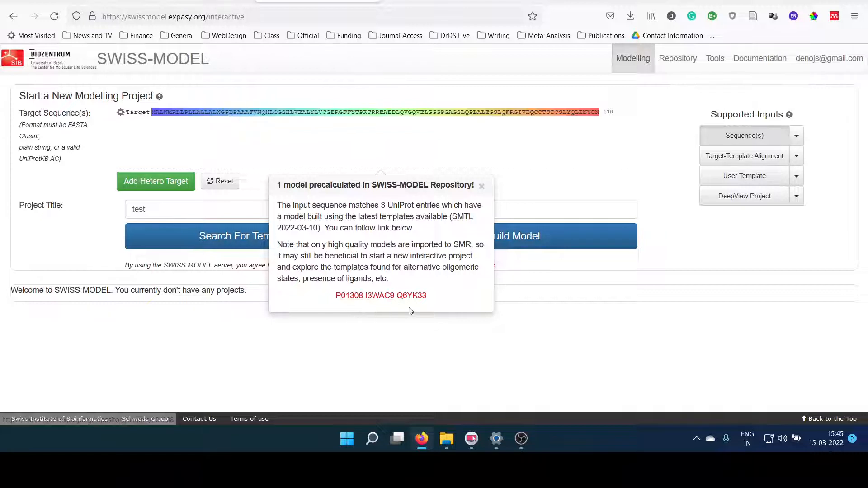
click(354, 297)
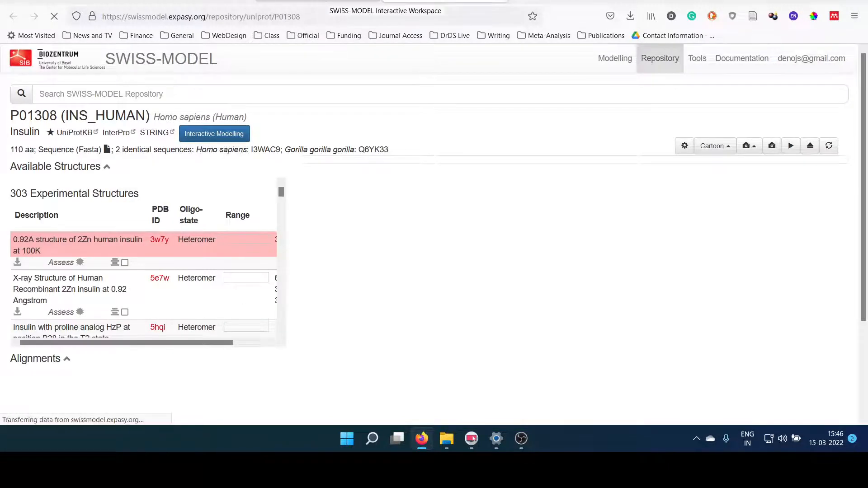
click(329, 1)
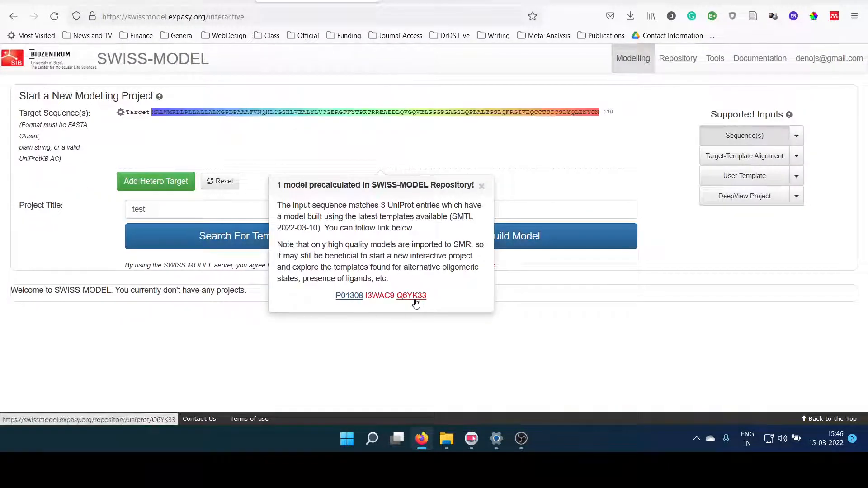
click(481, 186)
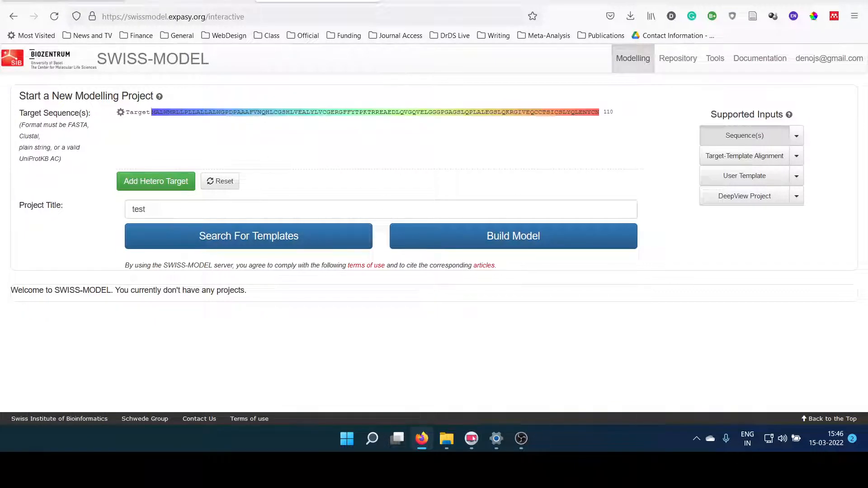
Start a fresh modelling project and paste the copied insulin sequence as its target sequence.
click(14, 16)
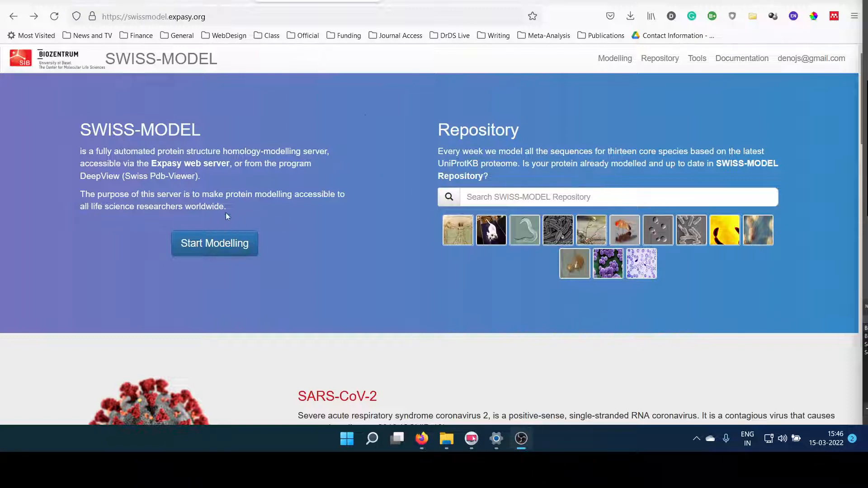
key(alt+Right)
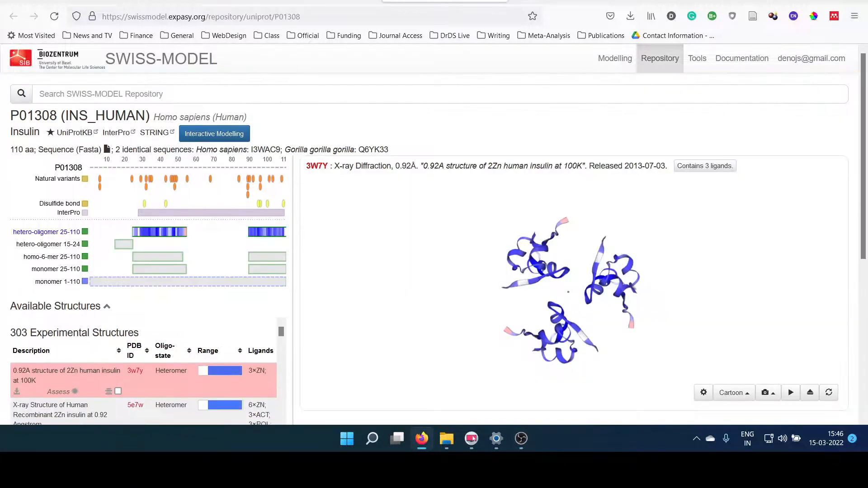
key(alt+Left)
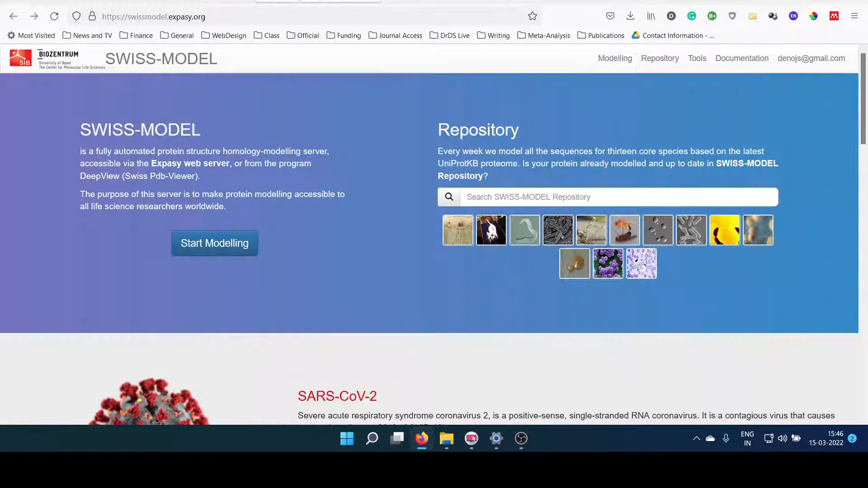
click(214, 244)
click(188, 124)
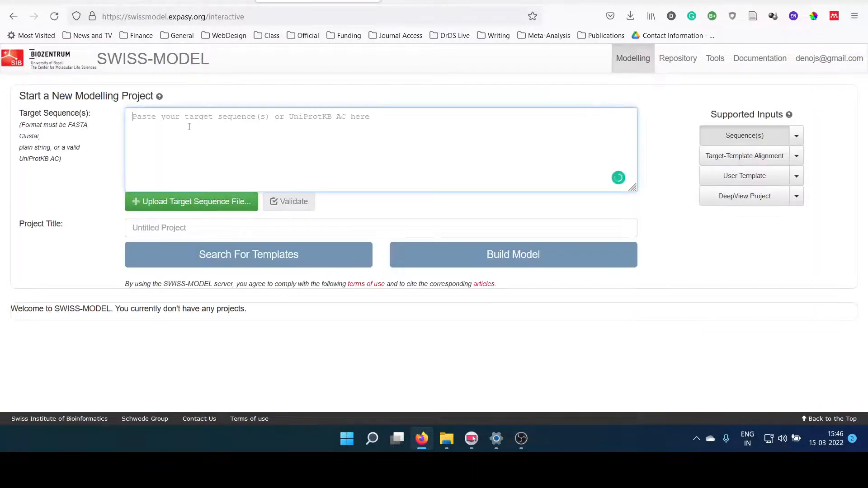
key(ctrl+v)
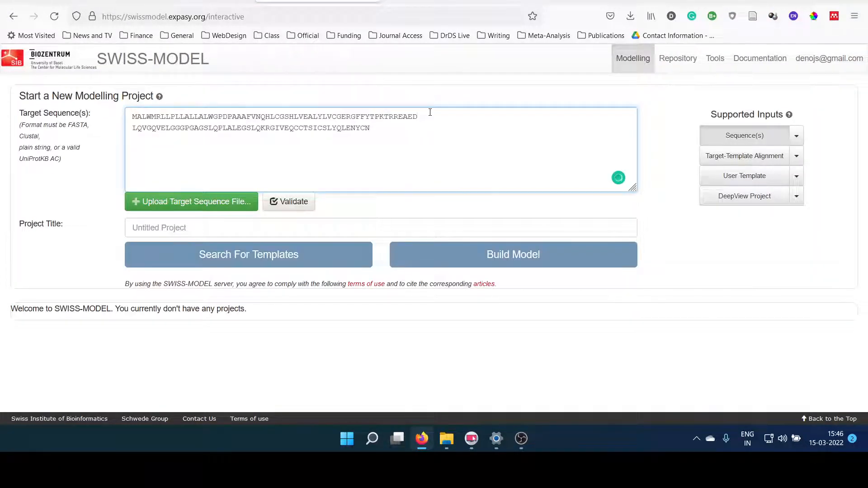
Remove the line break and the residues RREAE and AFVNQH from the target sequence, and validate the shortened sequence.
key(Delete)
drag(413, 119, 391, 121)
key(Delete)
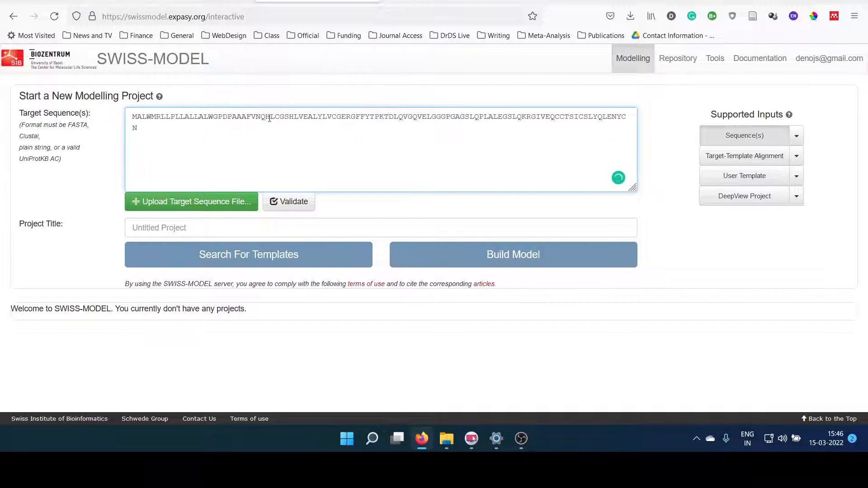
drag(271, 118, 241, 118)
key(Delete)
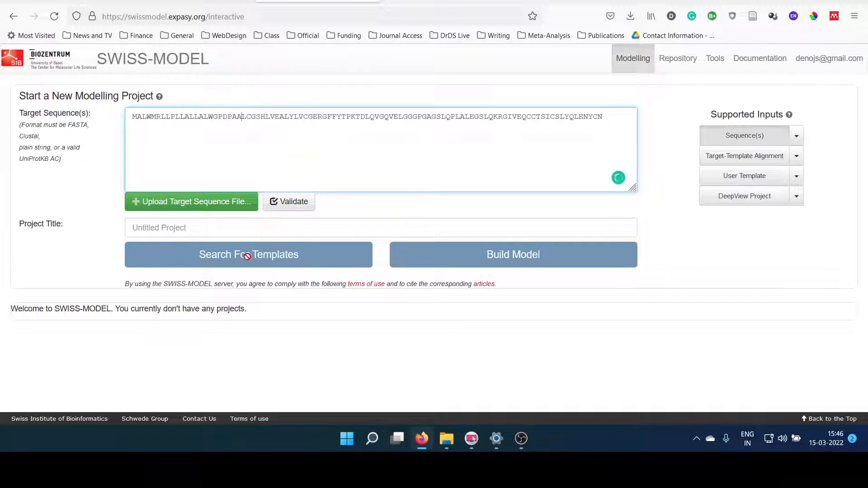
click(294, 204)
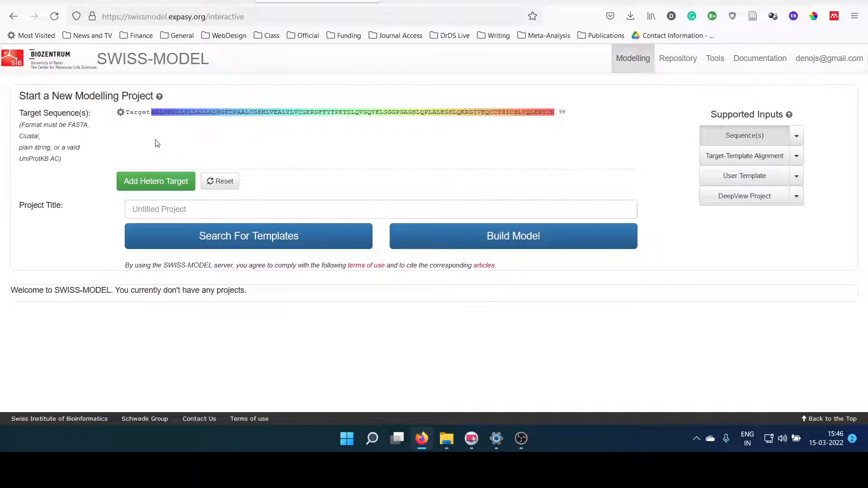
Title the modelling project "test" and start the template search.
click(165, 211)
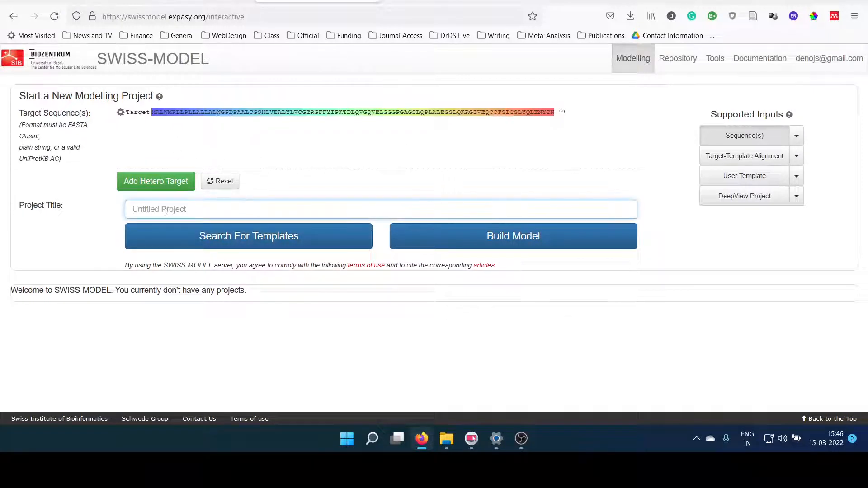
text(test)
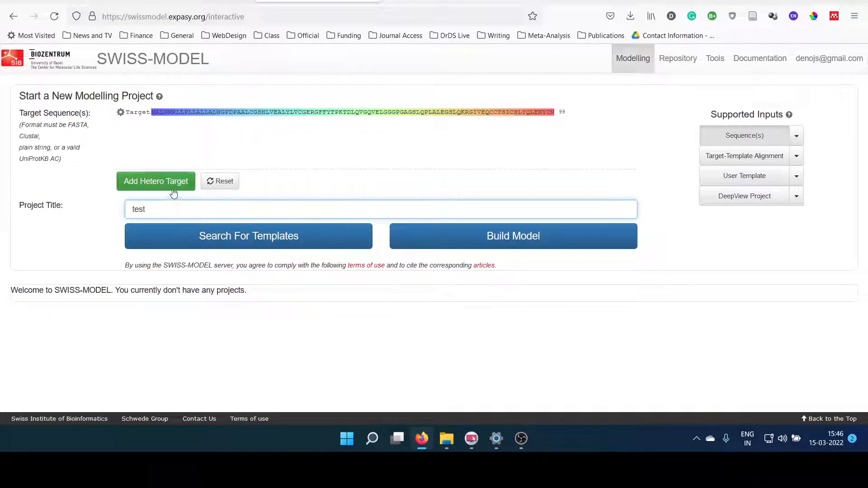
click(248, 238)
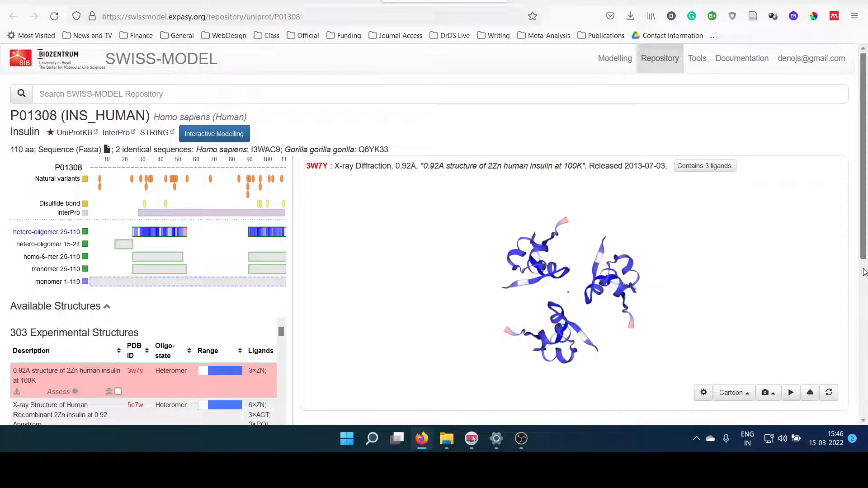
Review the P01308 (INS_HUMAN) repository entry and return to the template results of the "test" project.
scroll(864, 171, down, 5)
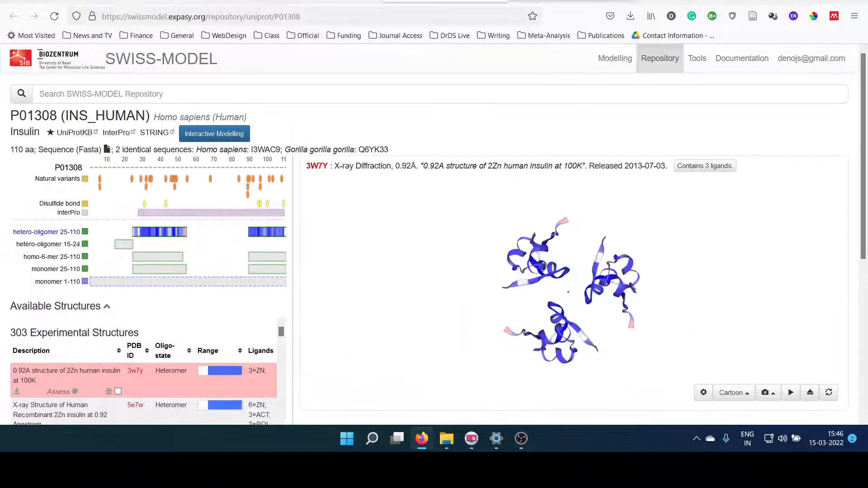
click(498, 2)
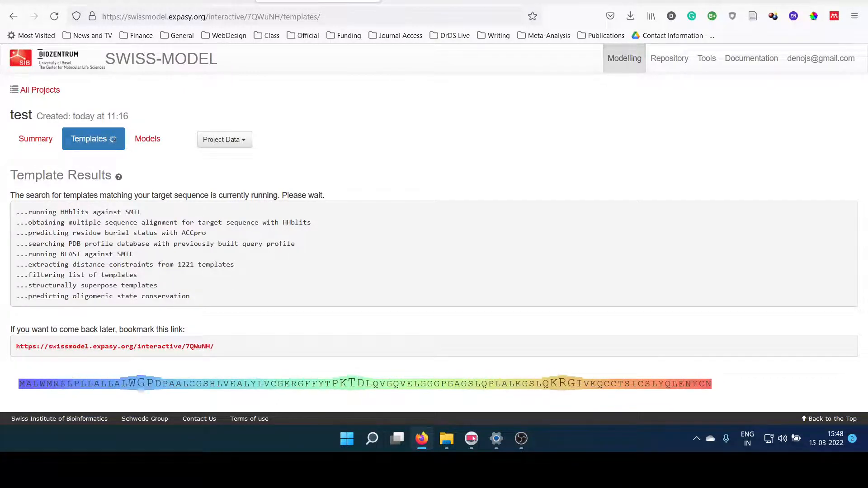
key(alt+Tab)
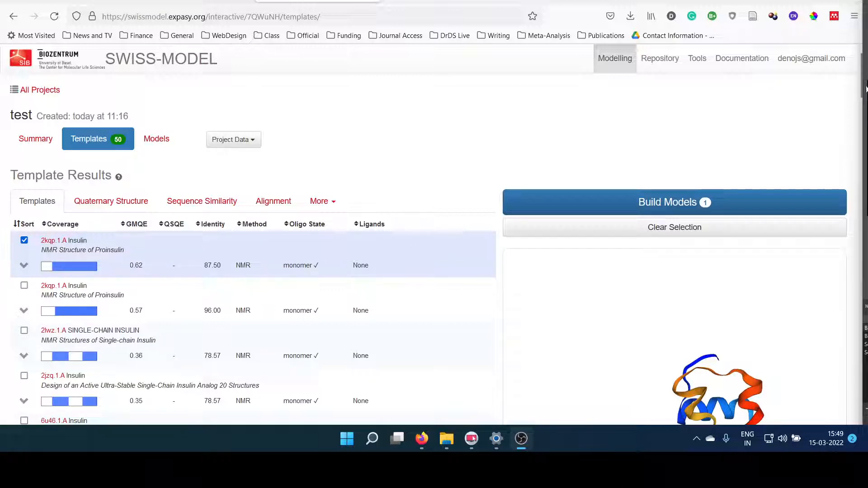
Shrink the browser window, expand the details of the top-ranked template 2kqp.1.A, and build a model from it.
click(824, 1)
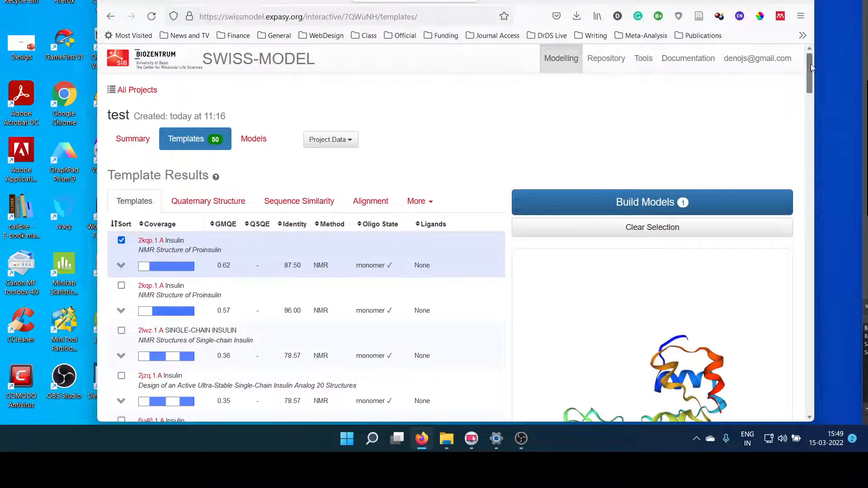
drag(811, 64, 812, 79)
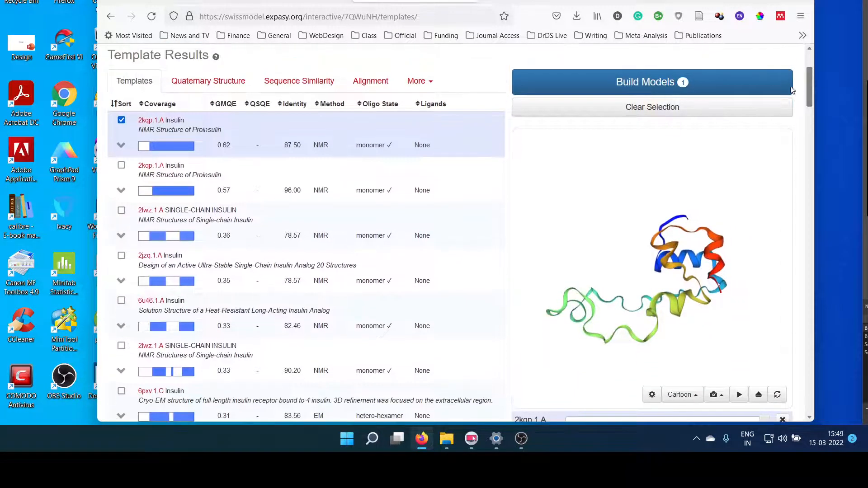
click(122, 146)
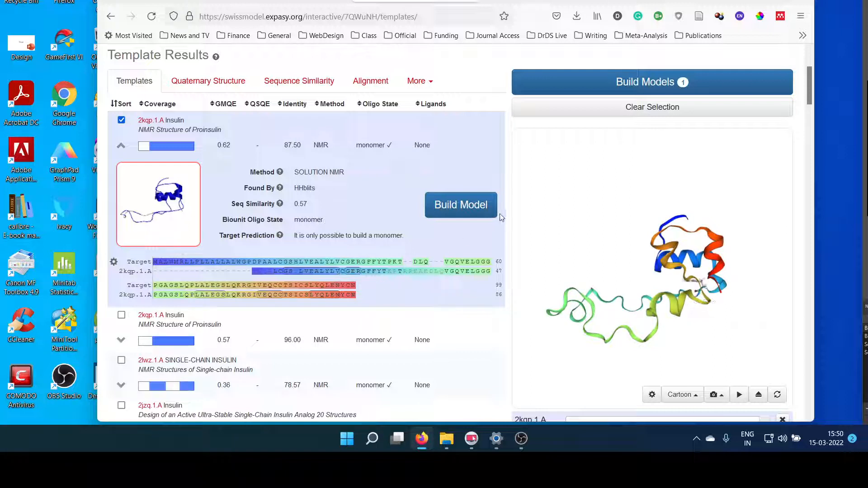
click(463, 209)
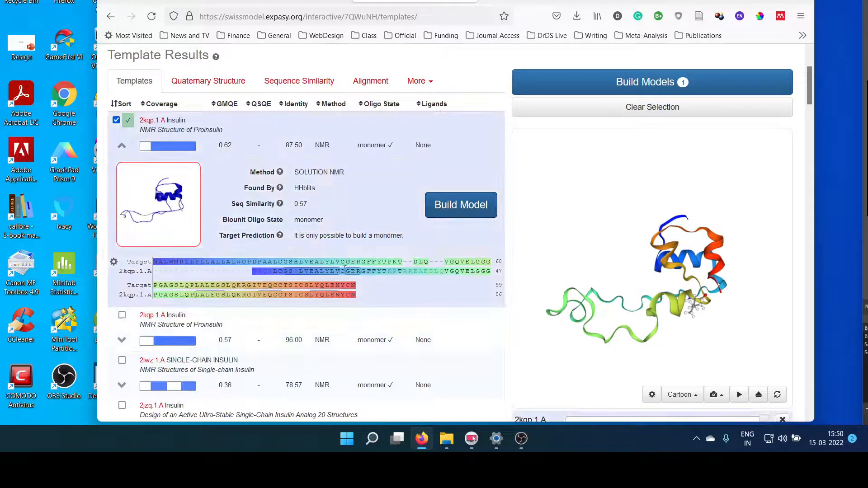
Examine the target alignment of the first template and the details of the second 2kqp.1.A template.
mouse_move(336, 264)
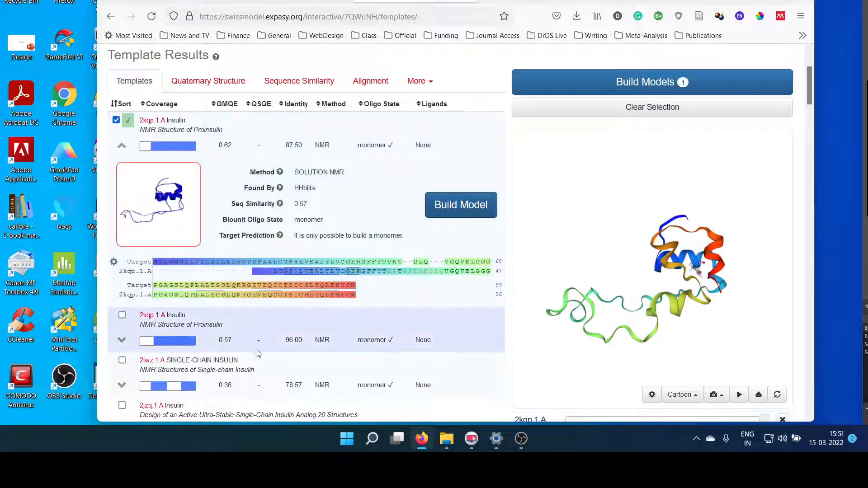
click(121, 343)
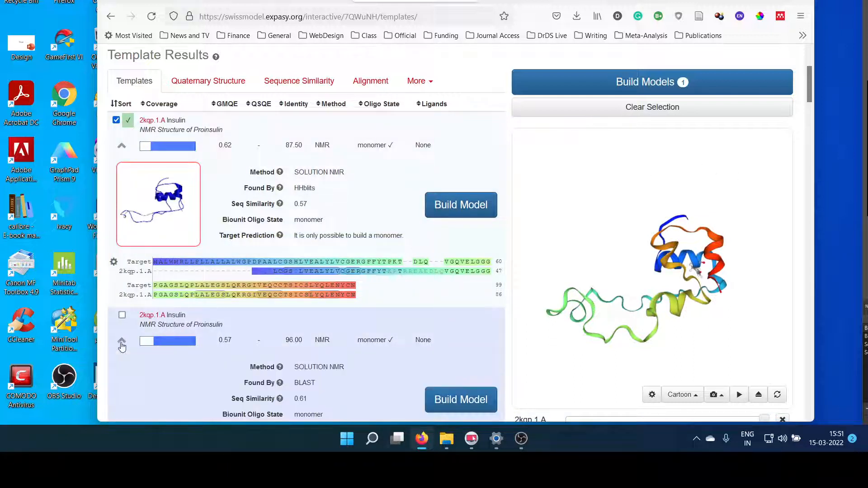
drag(809, 74, 809, 91)
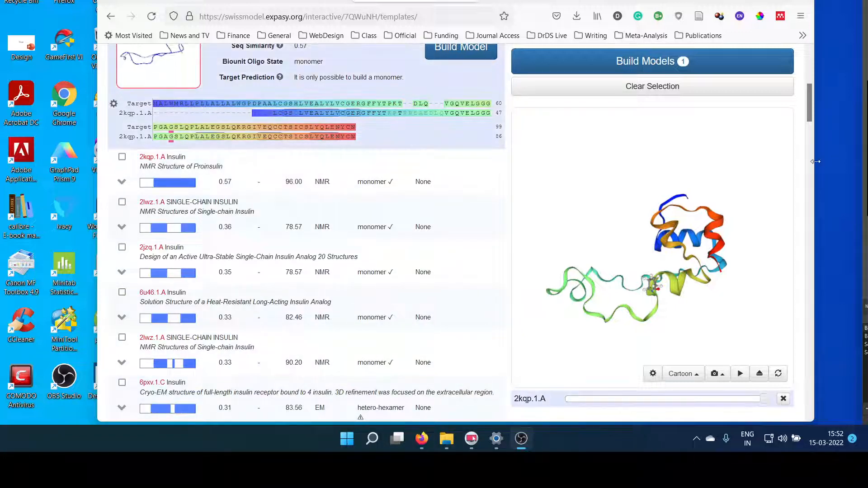
drag(809, 111, 808, 92)
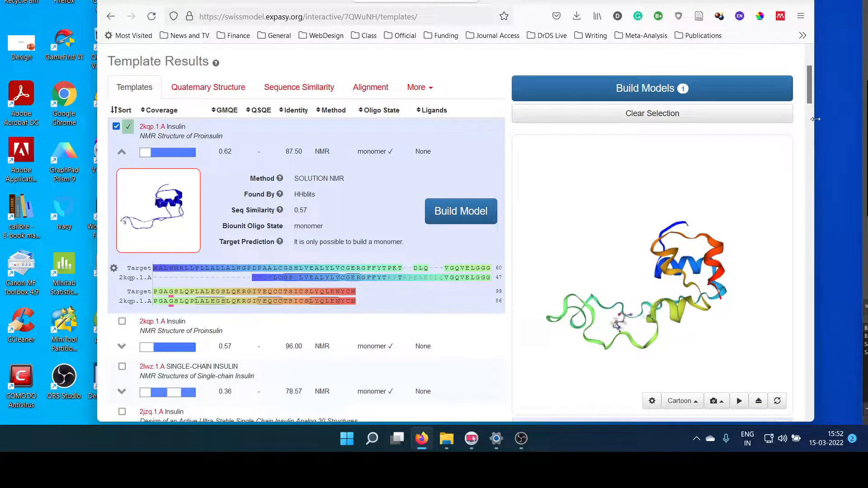
mouse_move(811, 83)
mouse_down()
mouse_move(814, 106)
mouse_move(814, 86)
mouse_up()
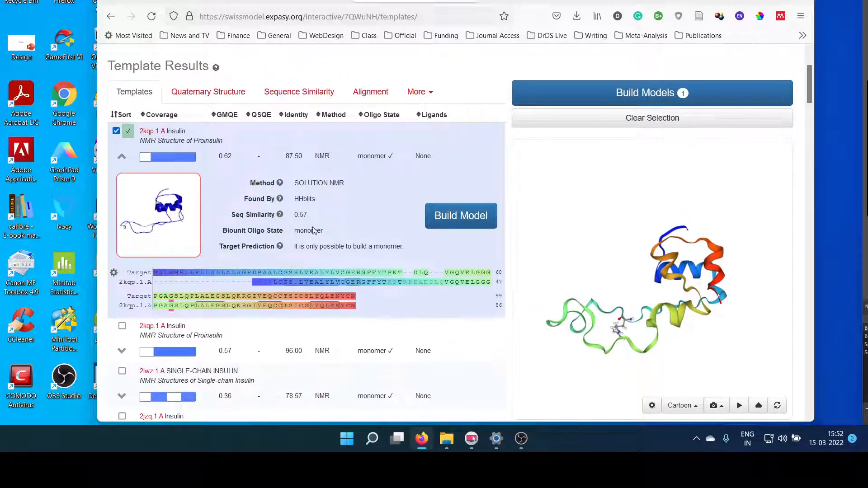
Deselect the first 2kqp.1.A template and try to build a model from it again.
click(164, 212)
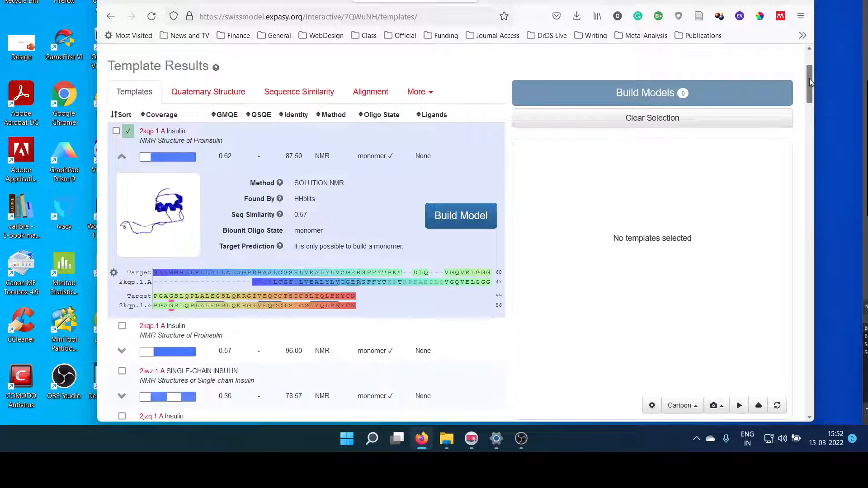
drag(810, 81, 810, 90)
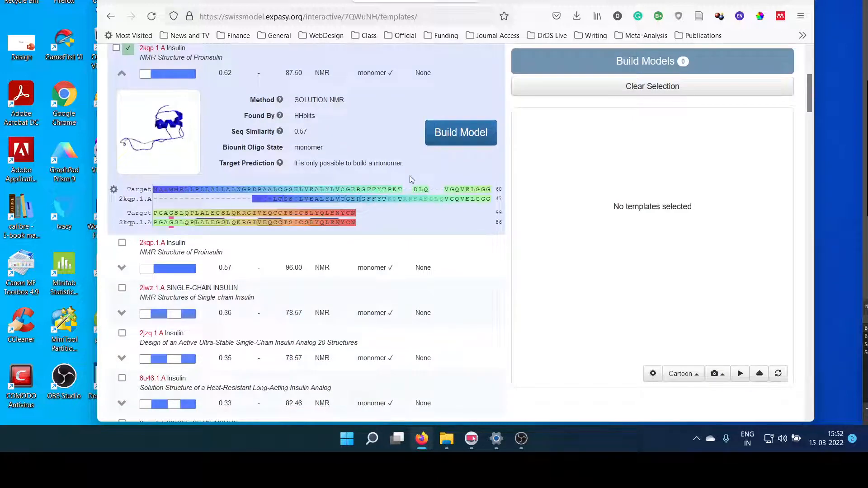
click(460, 129)
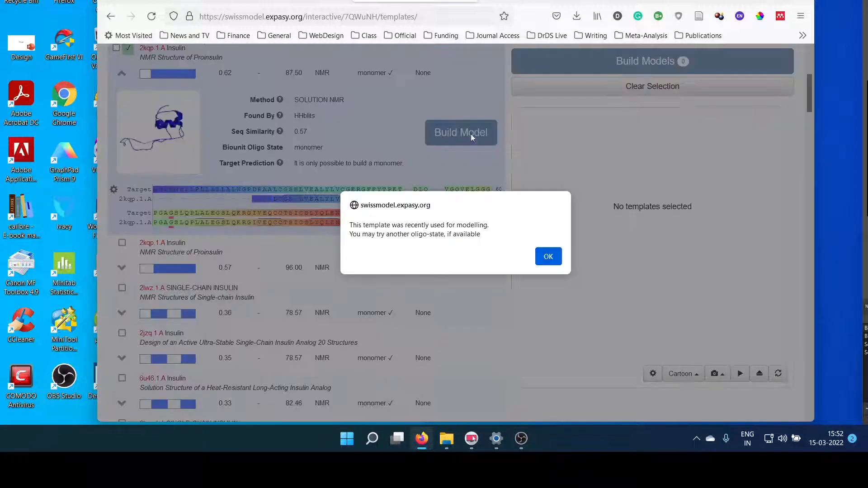
click(556, 261)
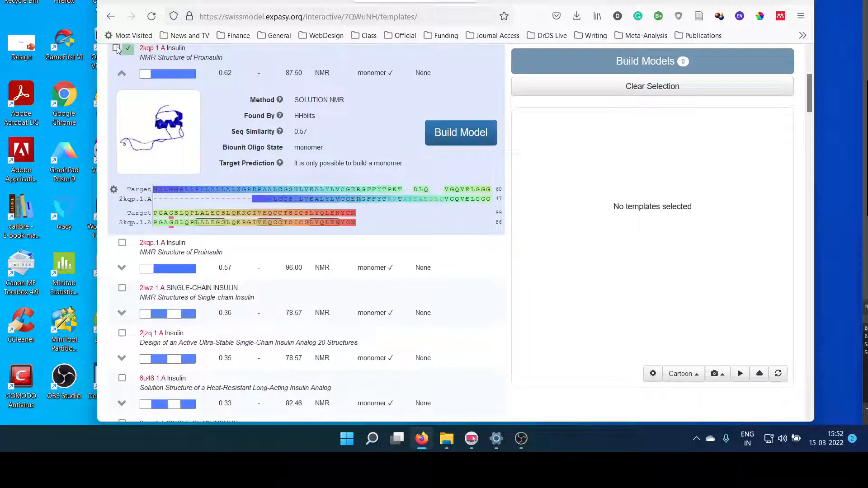
Select the second 2kqp.1.A template, with 96.00 identity, and build a model from it.
click(122, 244)
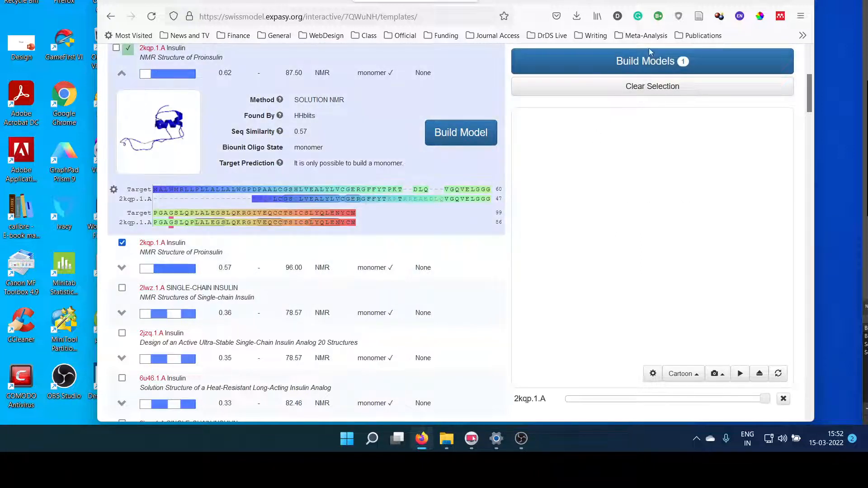
click(649, 62)
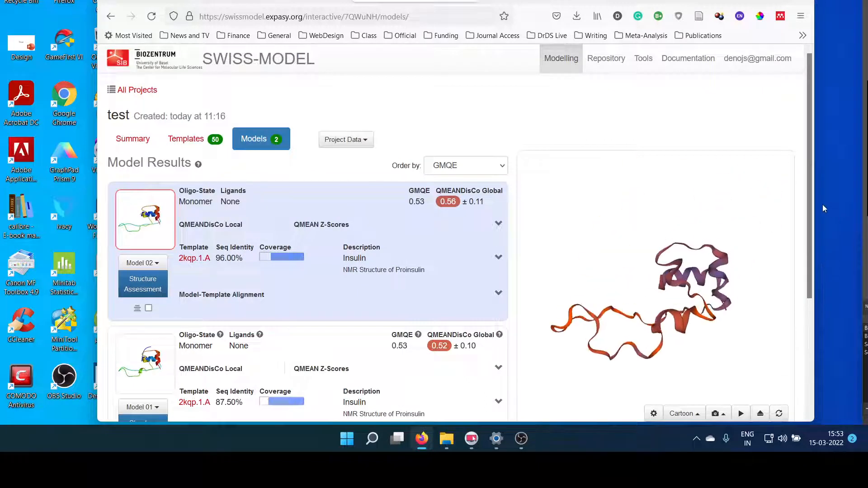
Download Model 02, built from template 2kqp.1.A with 96.00% identity, in PDB format.
drag(812, 198, 817, 237)
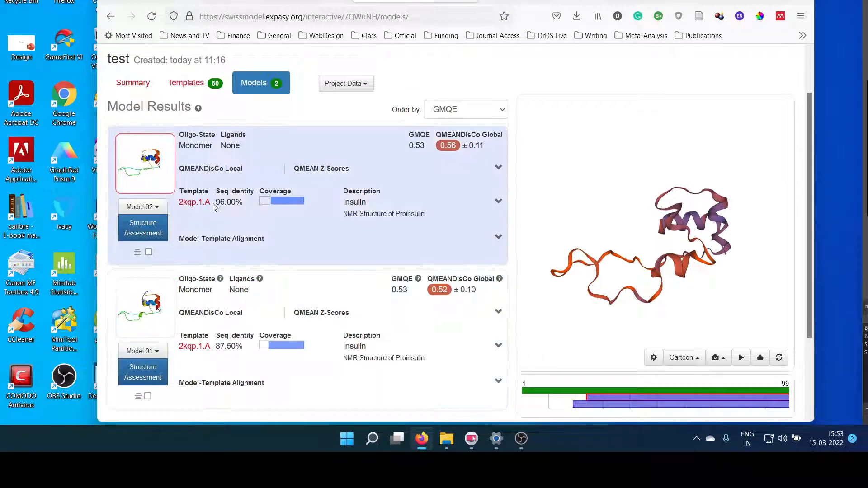
click(154, 207)
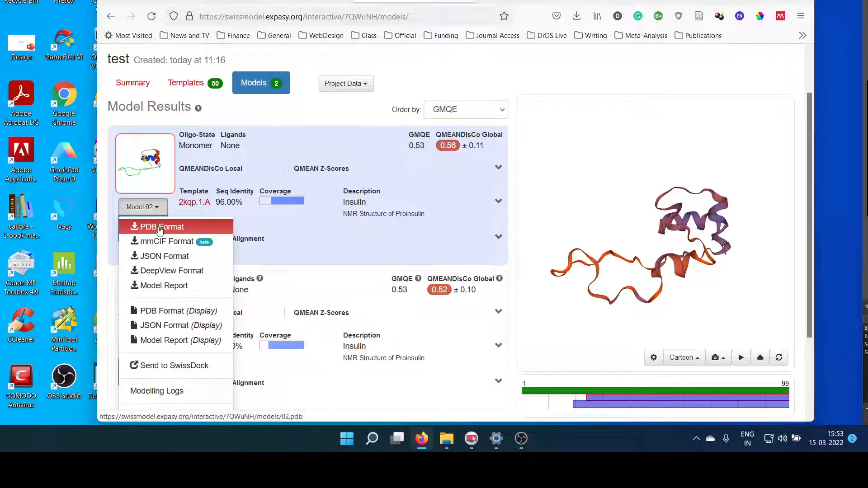
click(159, 230)
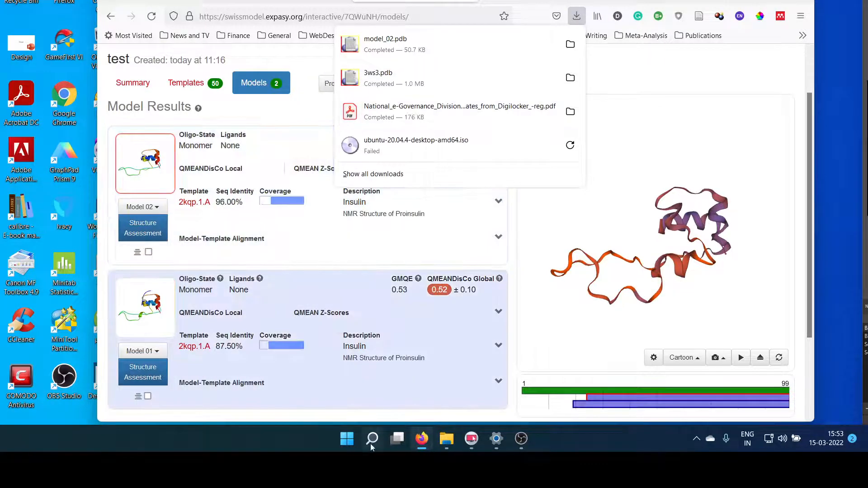
Search Windows for raswin, launch RasMol and maximize its window.
click(373, 443)
text(r)
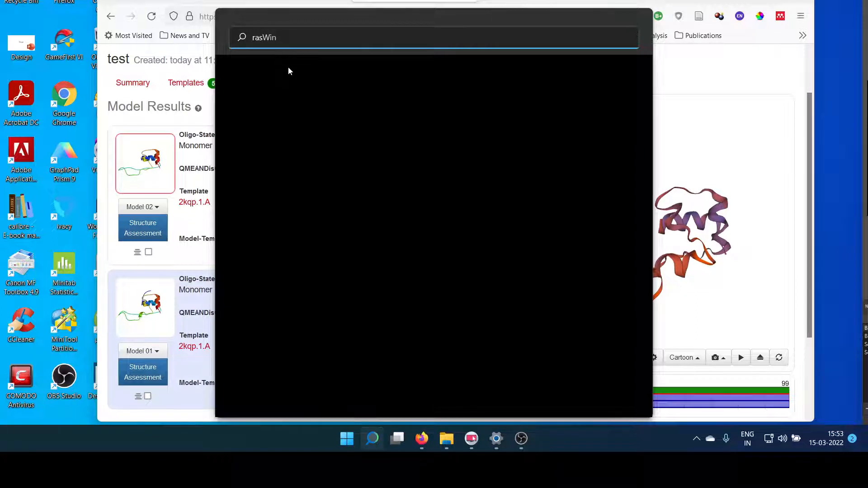
text(aswin)
key(Return)
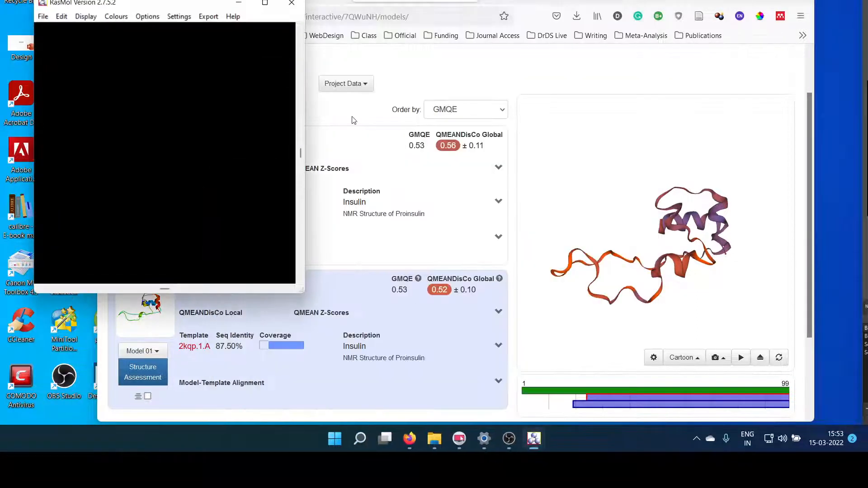
click(265, 3)
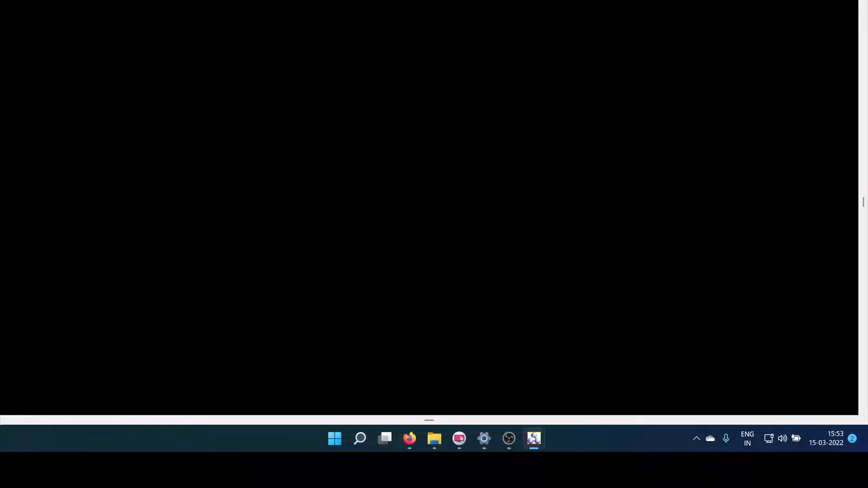
Open the downloaded model_02 Protein Databank file from the Downloads folder.
click(9, 0)
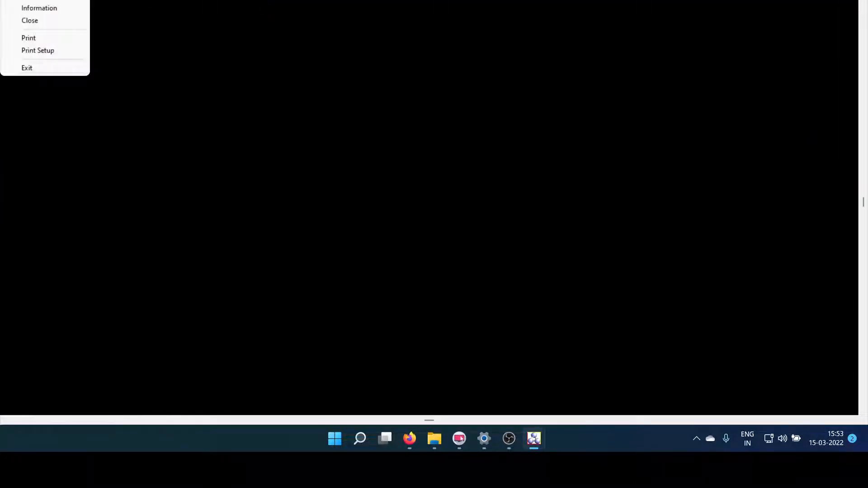
click(46, 0)
click(134, 72)
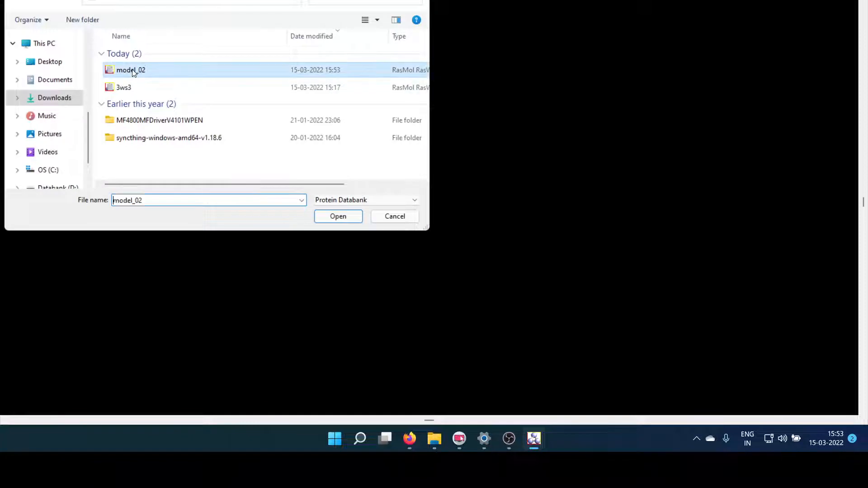
click(329, 220)
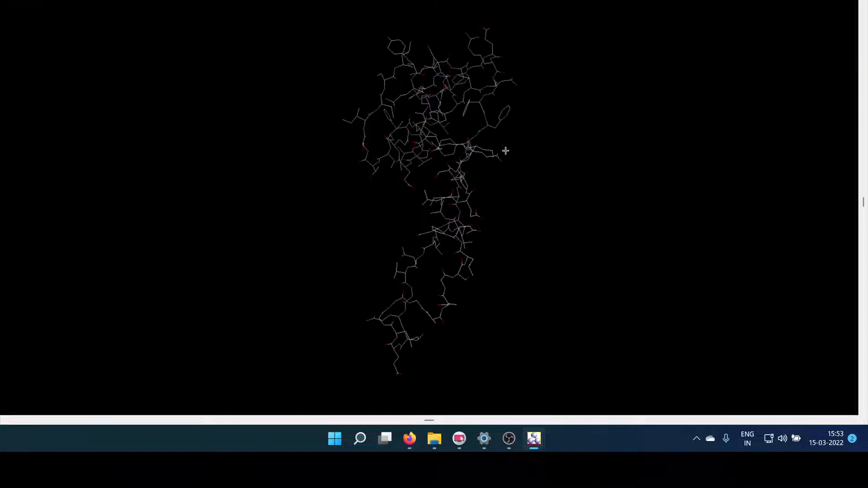
Rotate the wireframe structure to inspect it from several sides, and switch to Firefox to review the SWISS-MODEL results.
drag(506, 151, 525, 160)
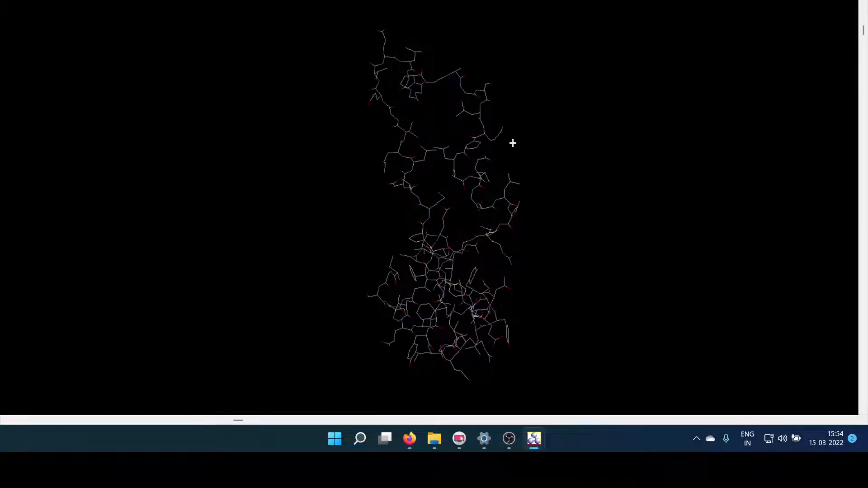
drag(512, 143, 322, 164)
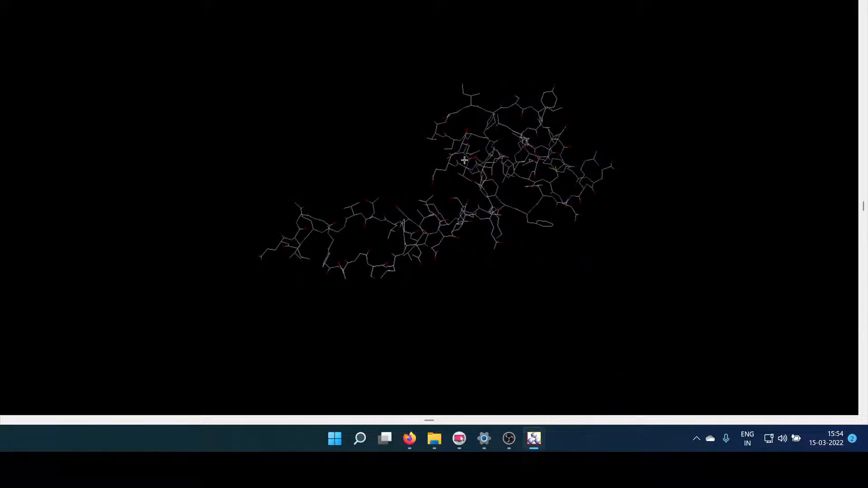
drag(465, 160, 506, 226)
click(409, 440)
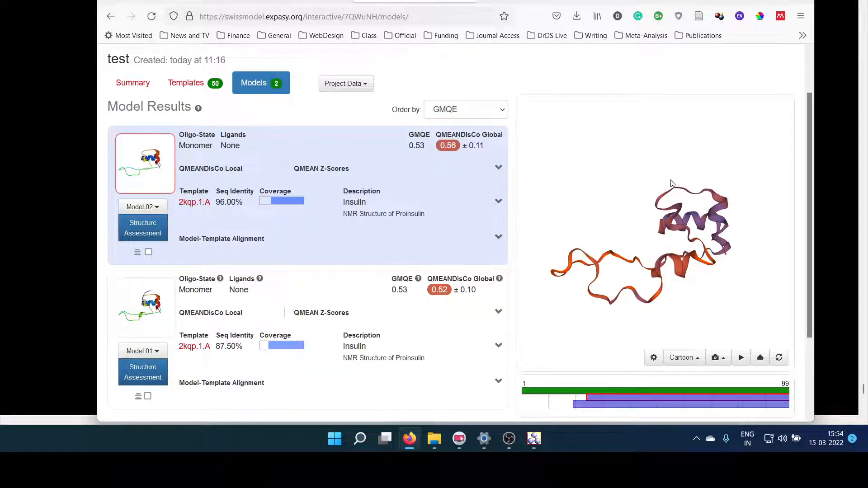
drag(810, 165, 806, 124)
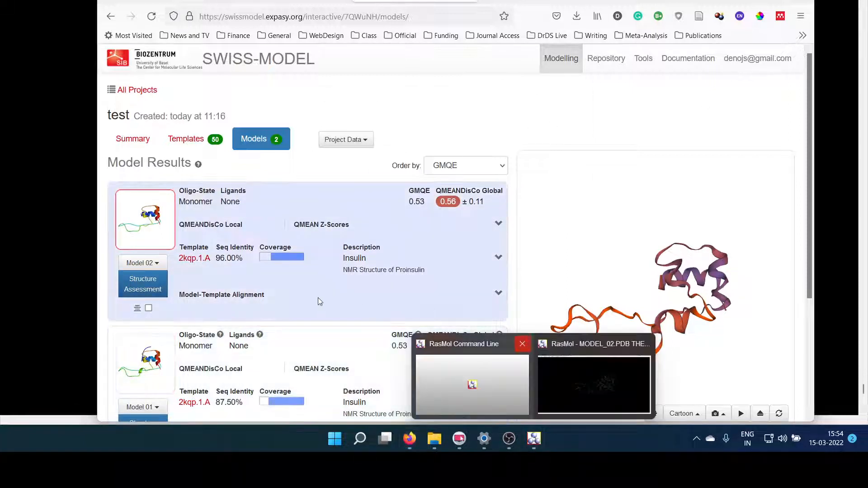
Switch back to the RasMol window with MODEL_02.PDB, display the structure as Spacefill and rotate it.
click(598, 392)
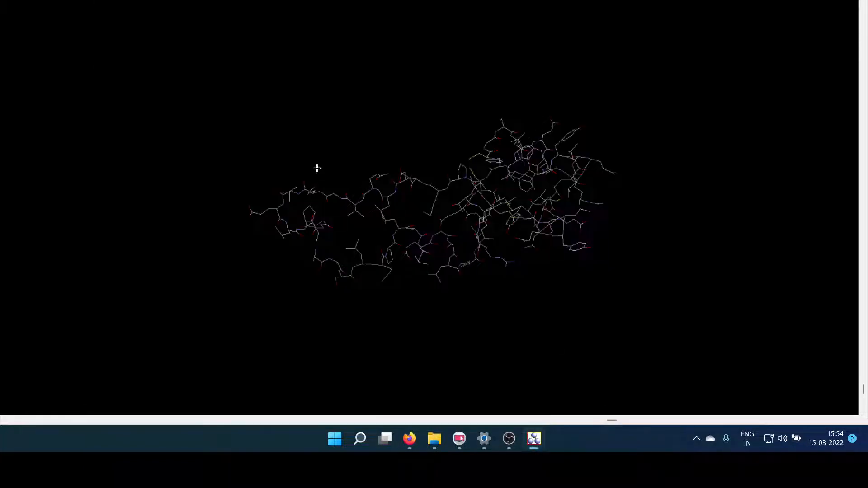
drag(510, 187, 469, 194)
click(48, 1)
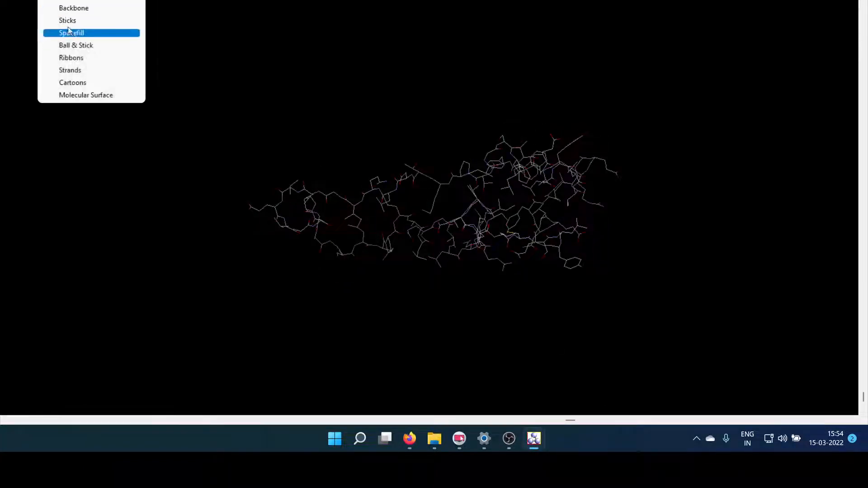
click(74, 35)
drag(565, 154, 720, 279)
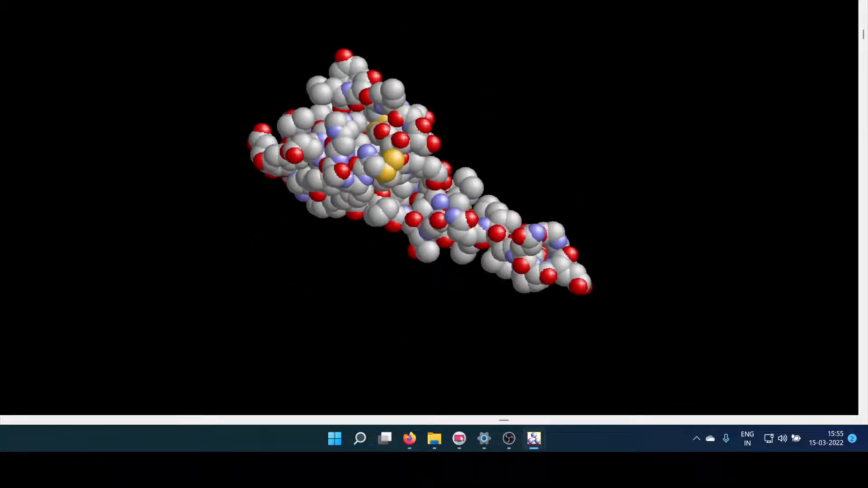
Return to Firefox and expand the QMEANDisCo Local and QMEAN Z-Scores details of Model 02.
click(409, 439)
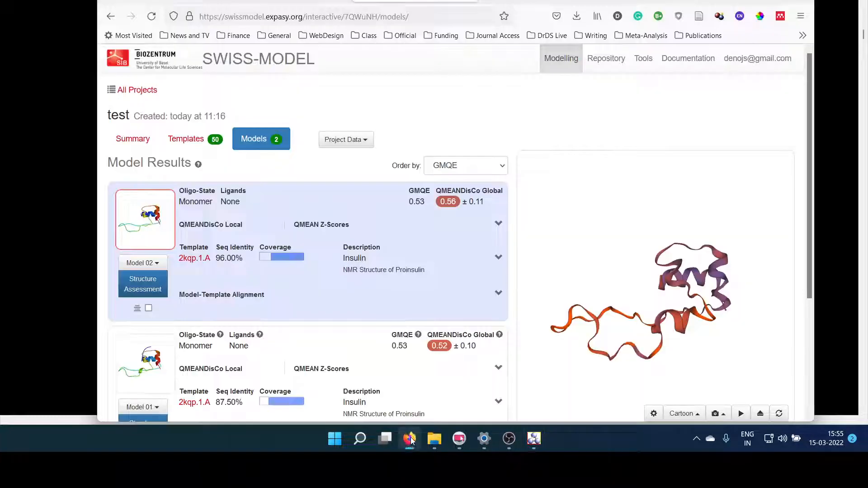
drag(810, 126, 794, 89)
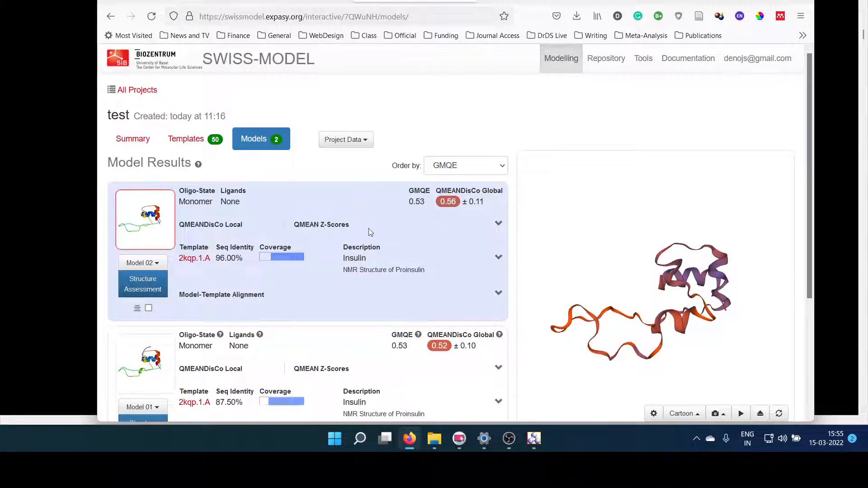
click(498, 226)
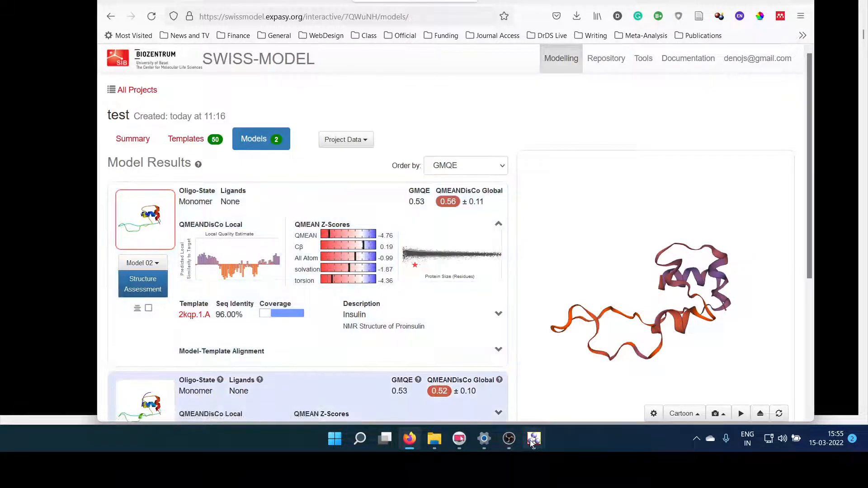
Switch to the RasMol window showing MODEL_02.PDB.
mouse_move(535, 440)
mouse_move(599, 413)
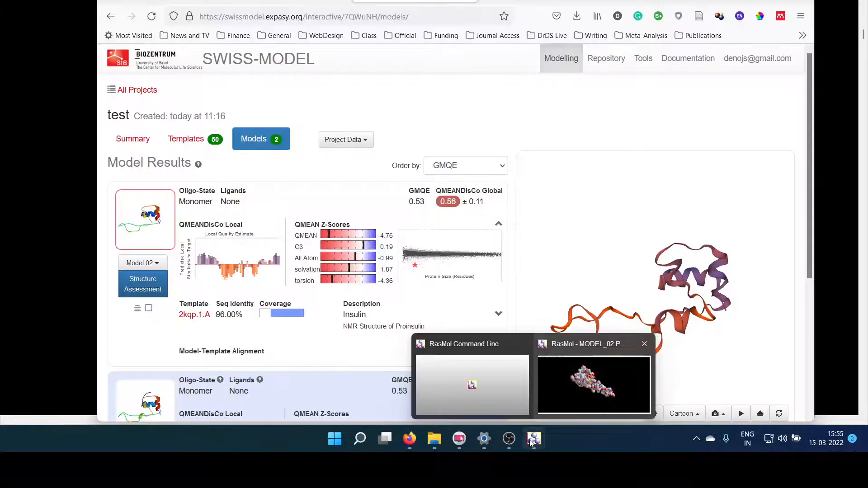